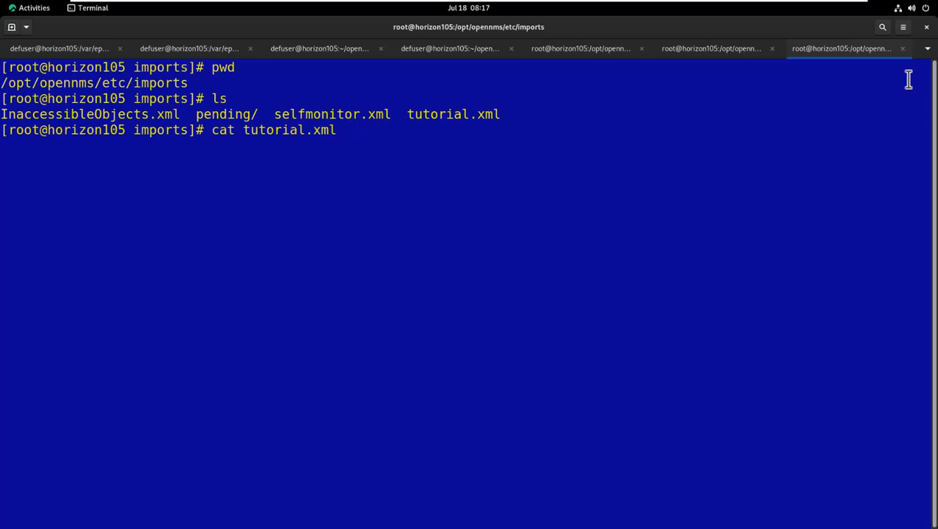
Print tutorial.xml in the imports directory and describe the node table in the psql session, paging through its full definition
key(Return)
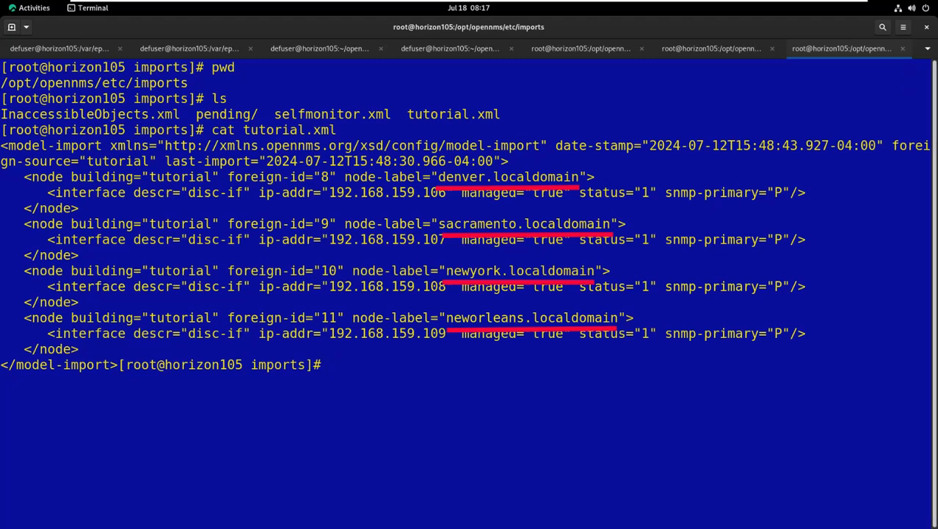
key(ctrl+Page_Down)
text(\d node)
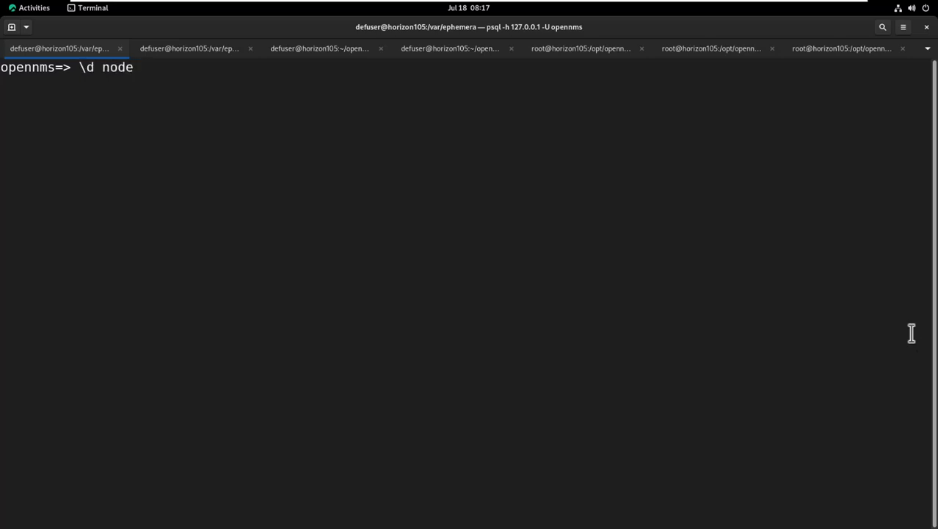
key(Return)
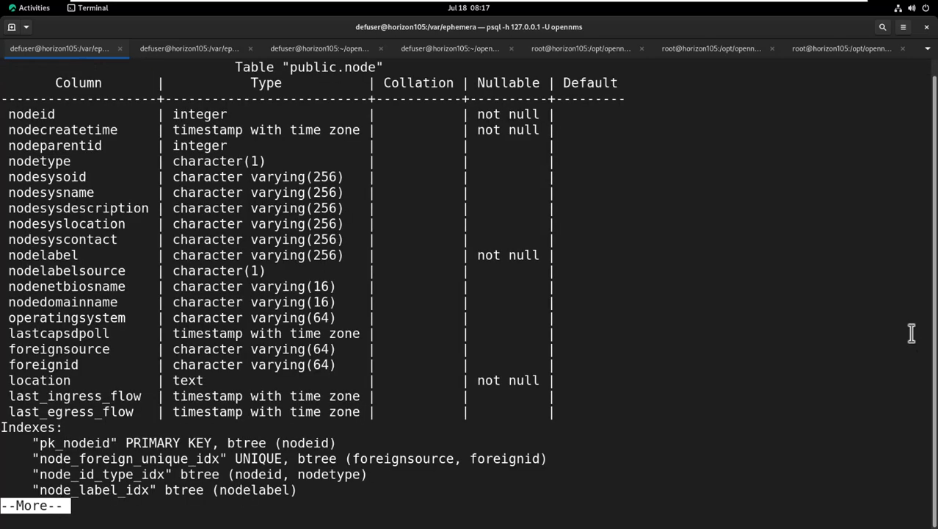
key(space)
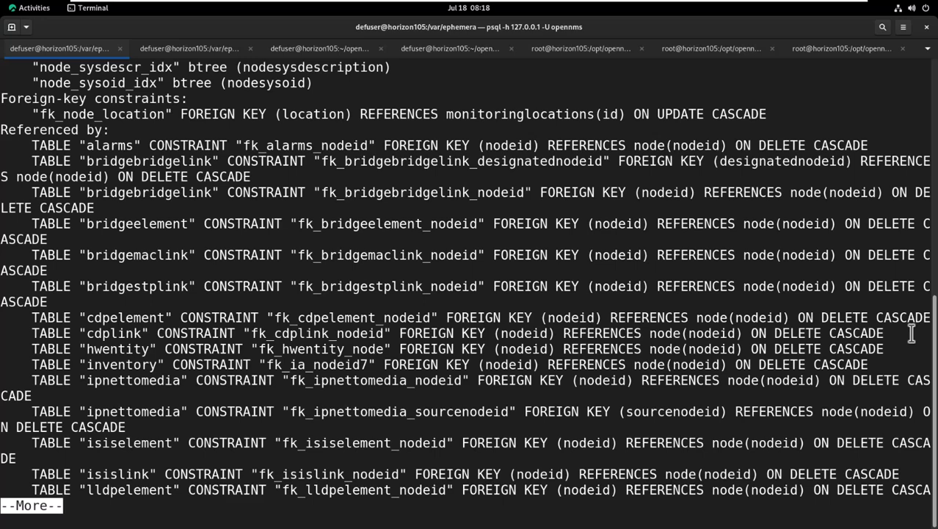
key(space)
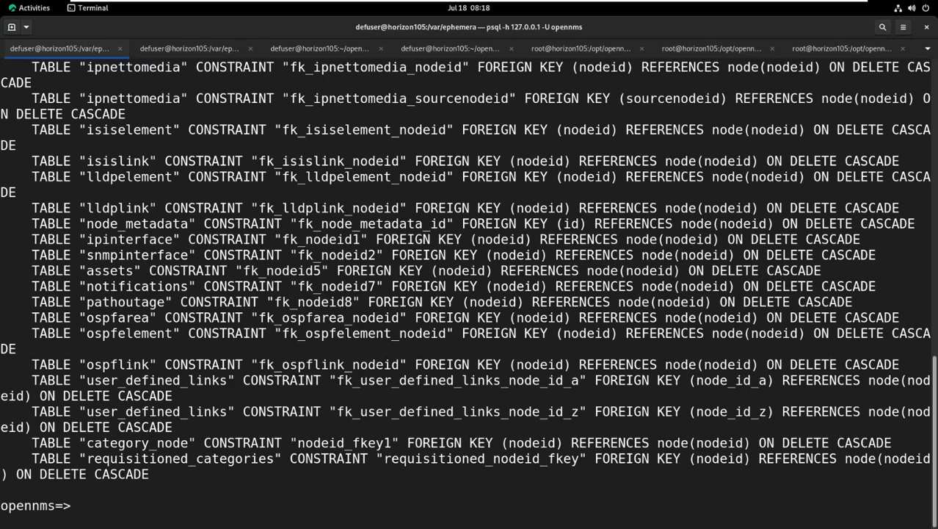
Review the queries in pg.sql and run that script in the opennms psql session
key(ctrl+Page_Down)
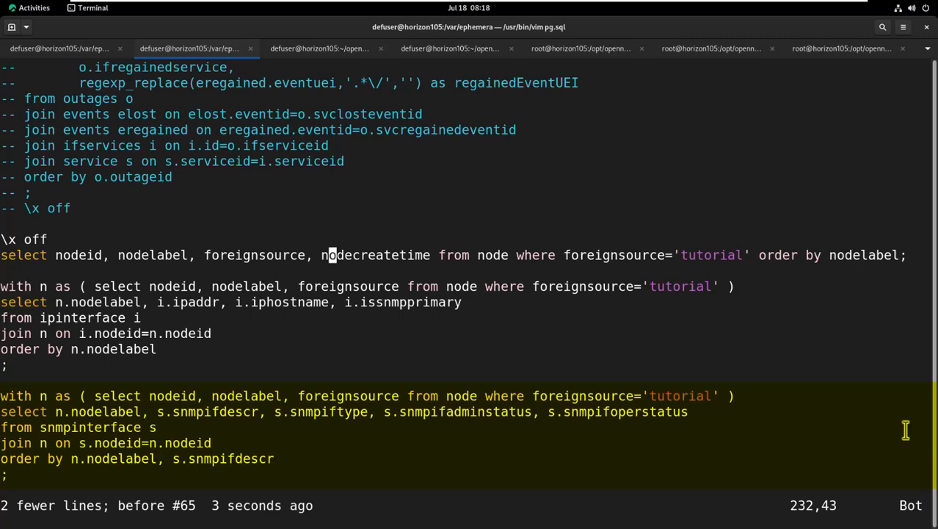
key(ctrl+Page_Up)
text(\i pg)
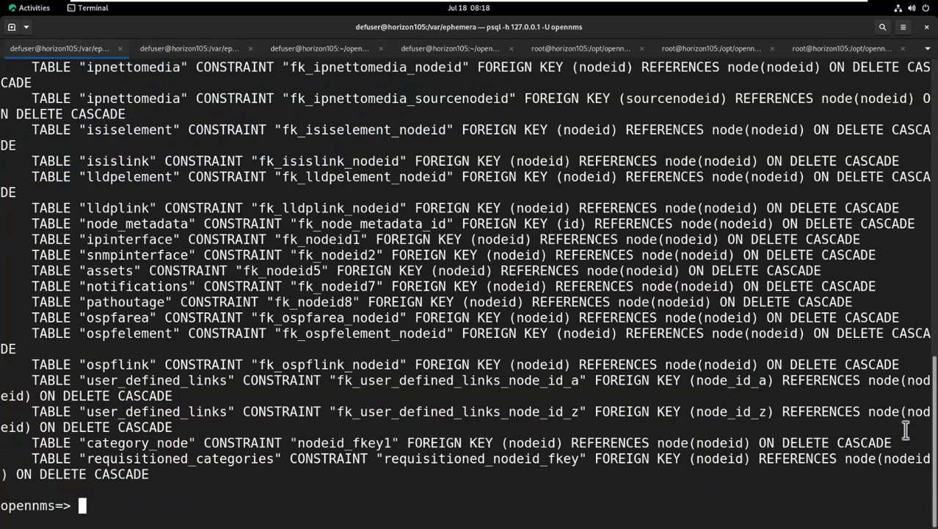
text(.sql)
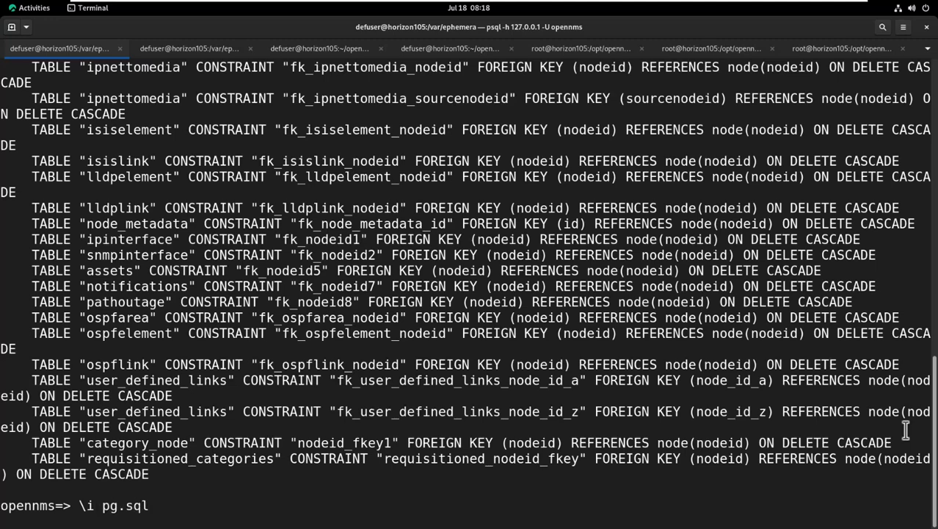
key(Return)
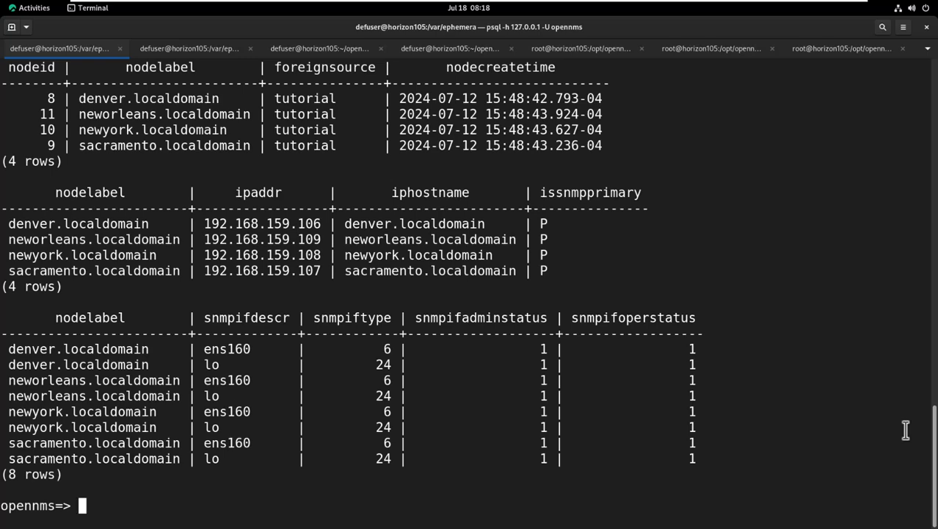
List the contents of /var/opennms/rrd/snmp/ from the root shell in the imports directory
key(ctrl+Page_Up)
text(ls )
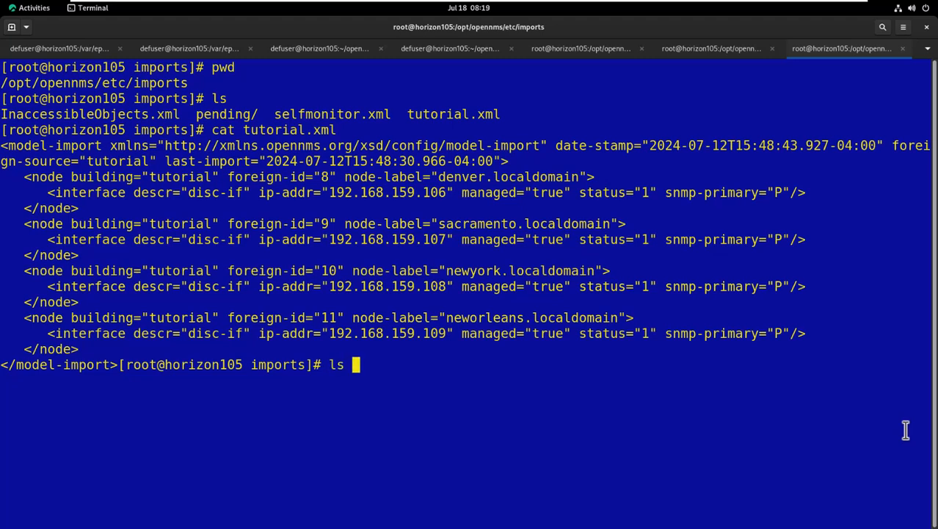
text(/var/openn)
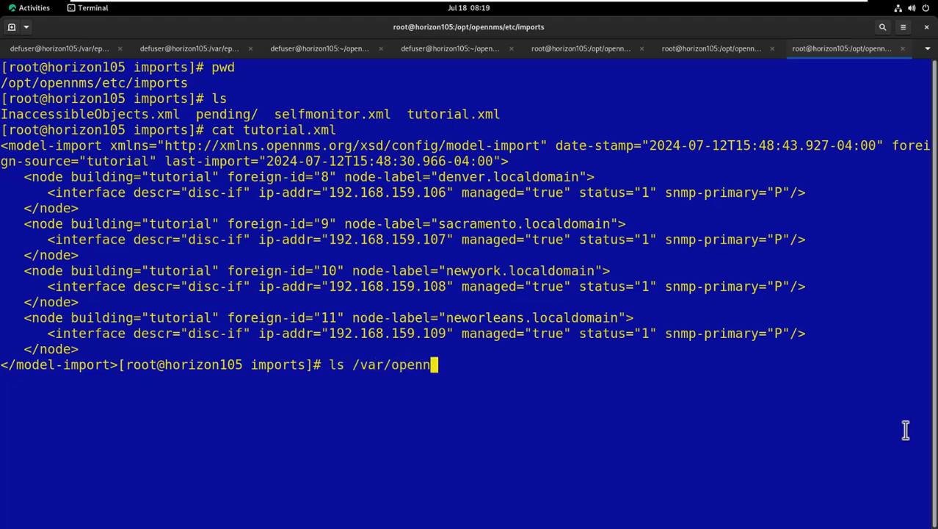
text(ms/rrd/)
text(s)
key(Tab)
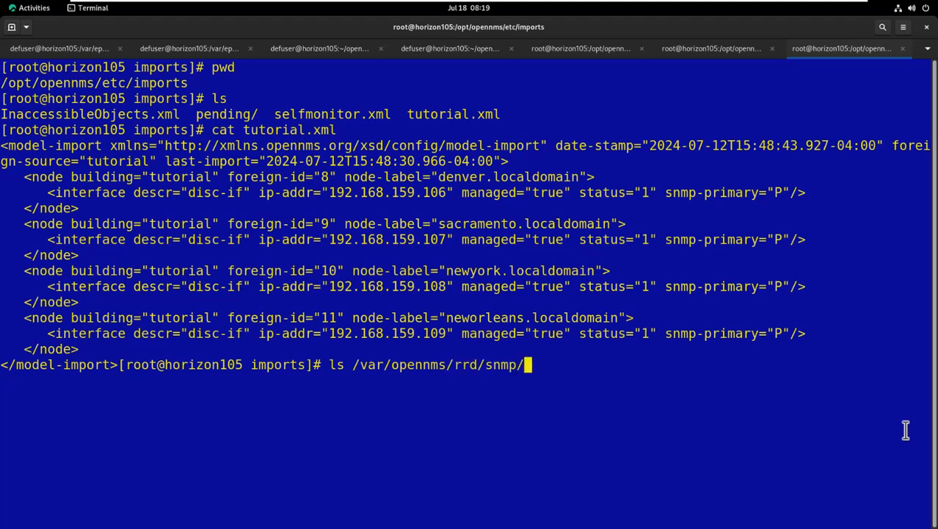
key(Return)
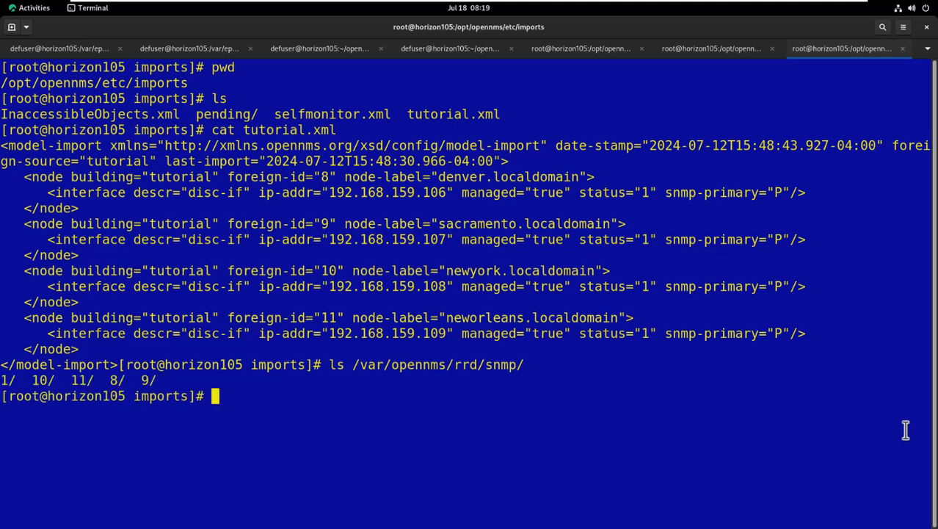
List the RRD files stored for node 8 in /var/opennms/rrd/snmp/8
key(Up)
text(8)
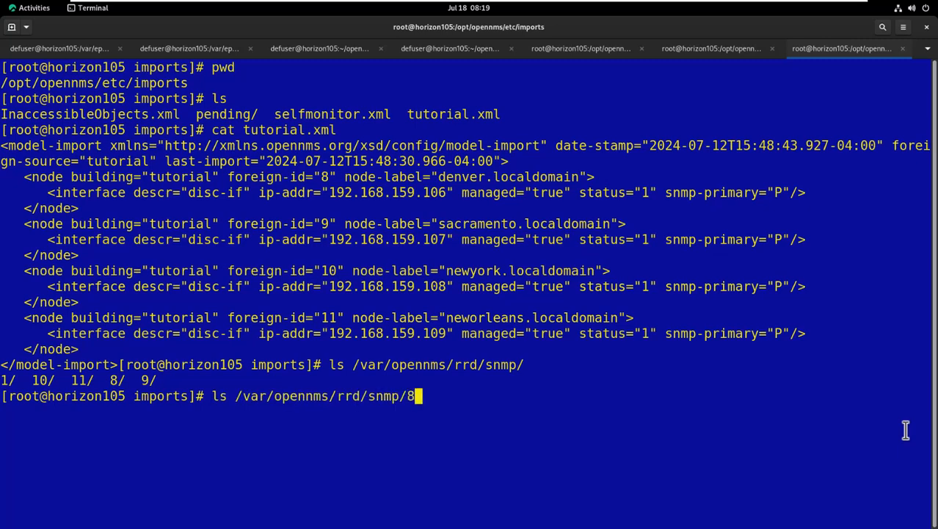
key(Return)
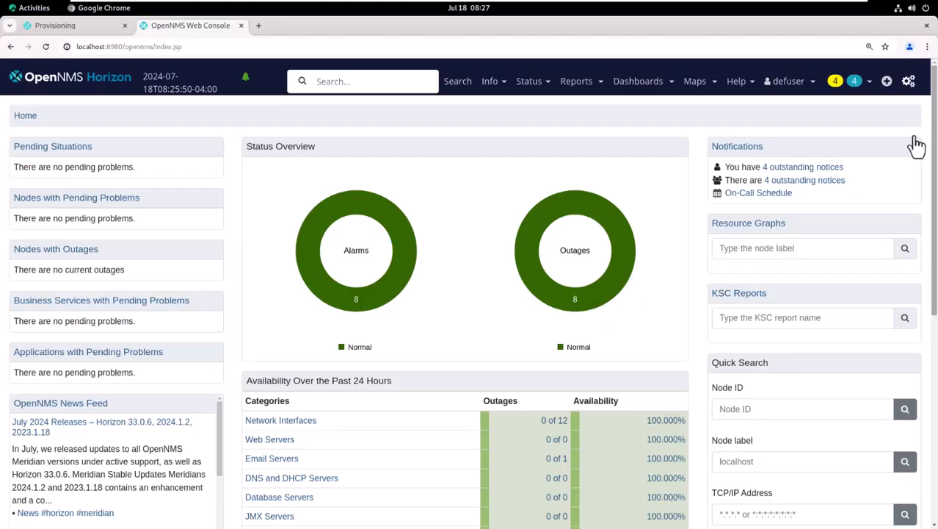
In the OpenNMS web console in Chrome, open the provisioning requisitions and remove all nodes from the tutorial requisition
click(908, 82)
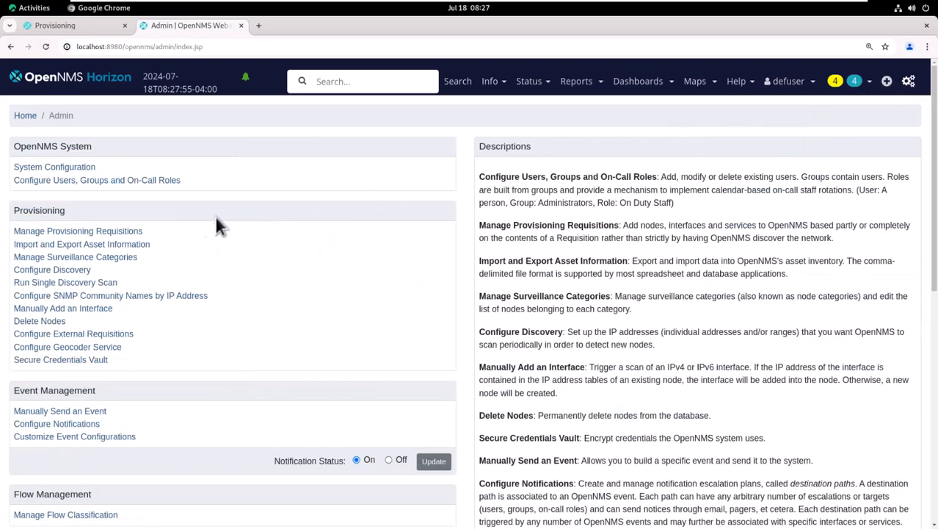
click(134, 231)
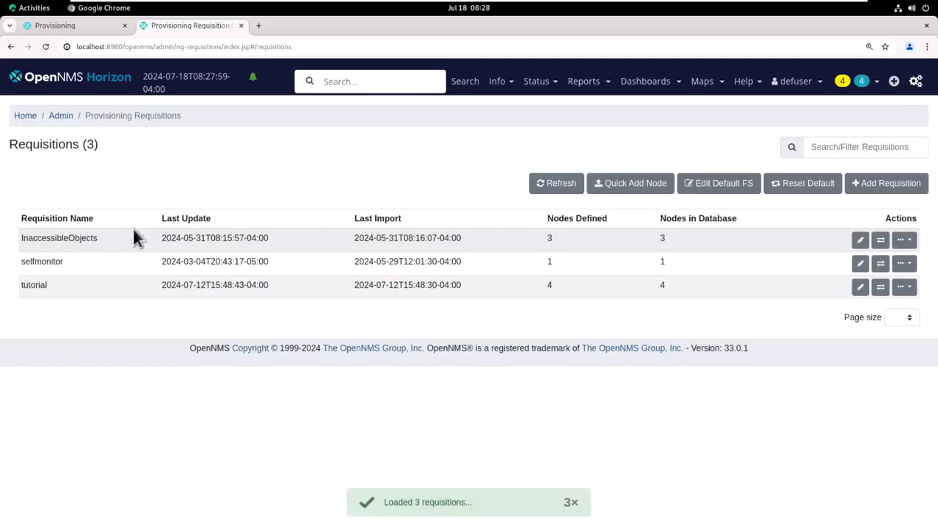
click(914, 289)
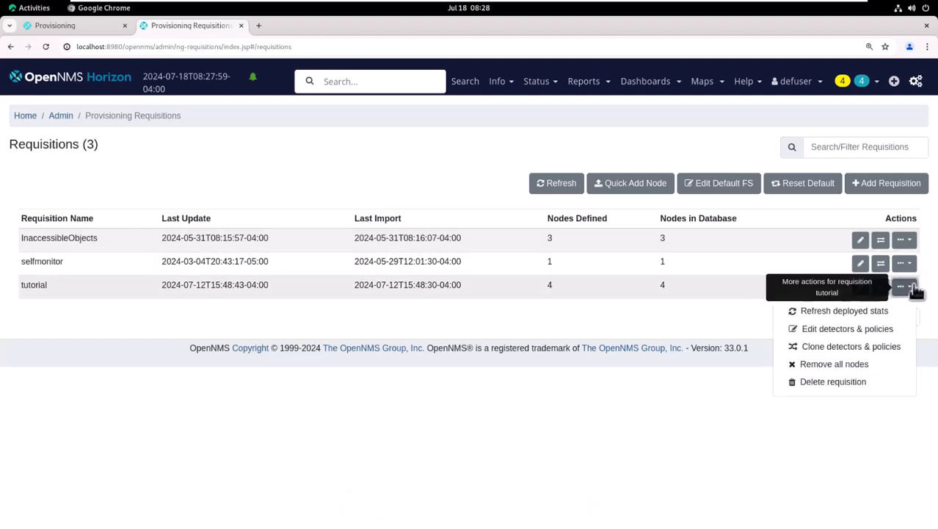
click(841, 364)
click(599, 163)
Switch back to the terminal and print tutorial.xml again to check its node definitions
key(alt+Tab)
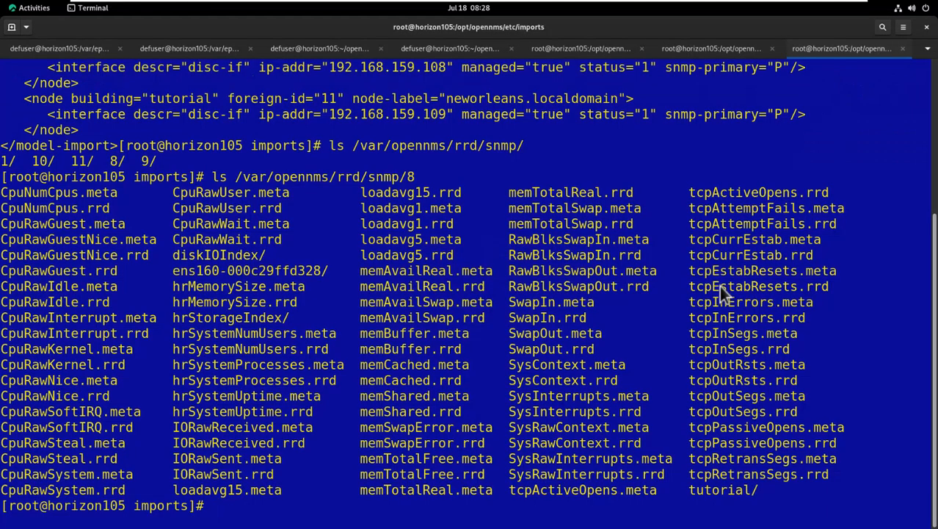
key(Up)
key(BackSpace)
key(Up)
key(Up)
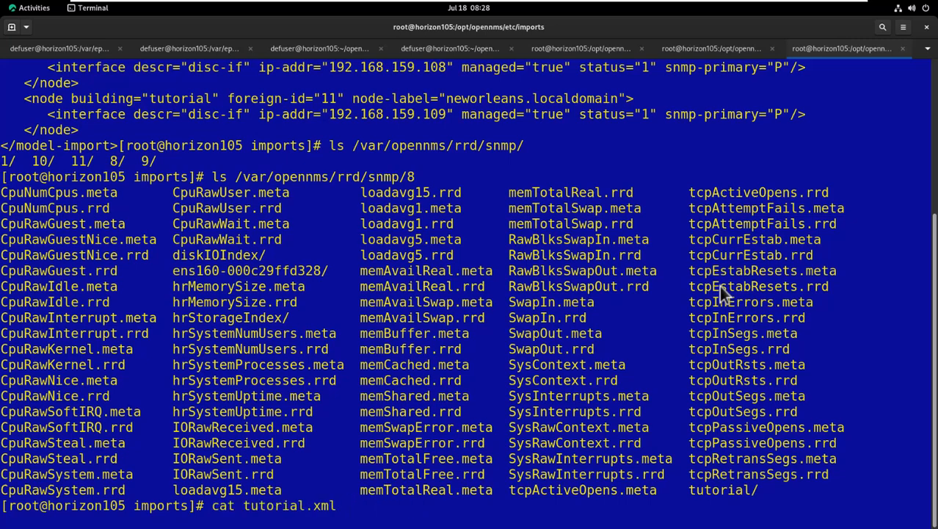
key(Return)
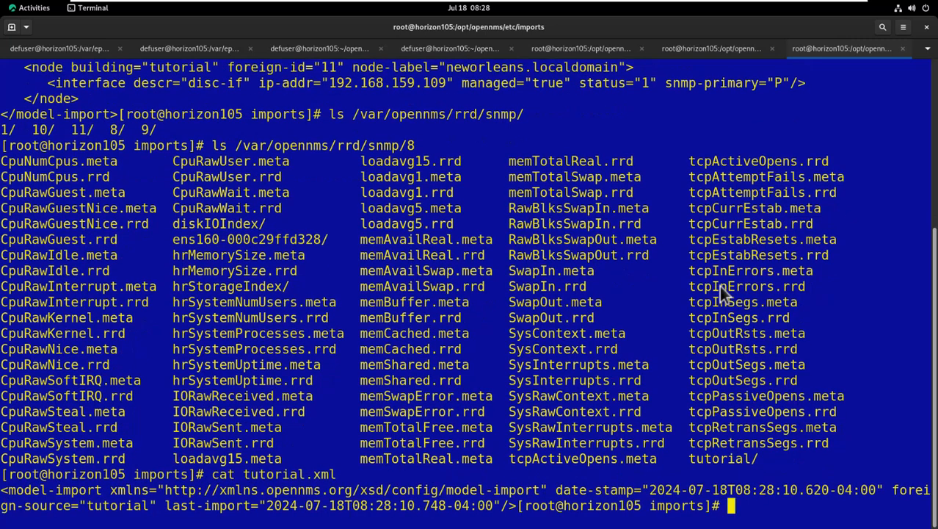
Rerun pg.sql in the psql session to check the tutorial nodes and interfaces in the database
key(ctrl+Page_Down)
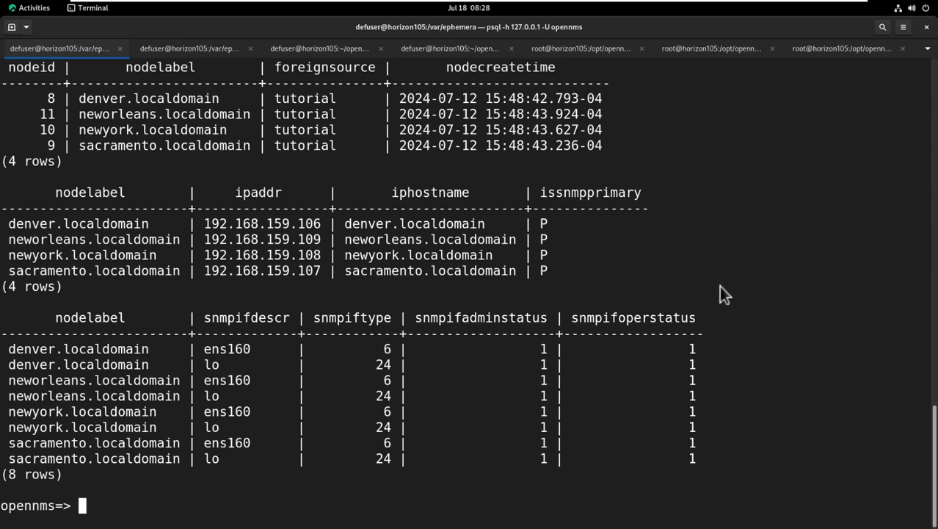
key(Up)
key(Return)
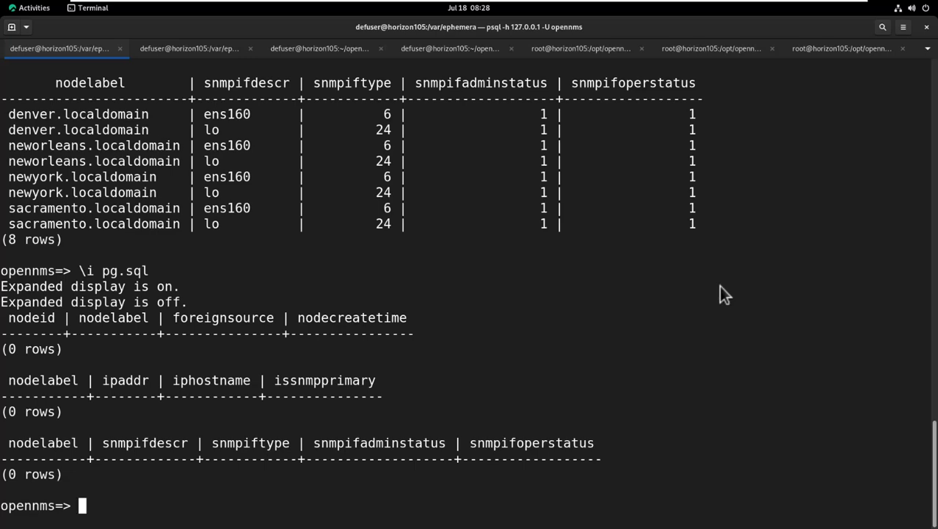
Return to the root shell and list /var/opennms/rrd/snmp/8 again to check node 8's RRD data
key(ctrl+Page_Up)
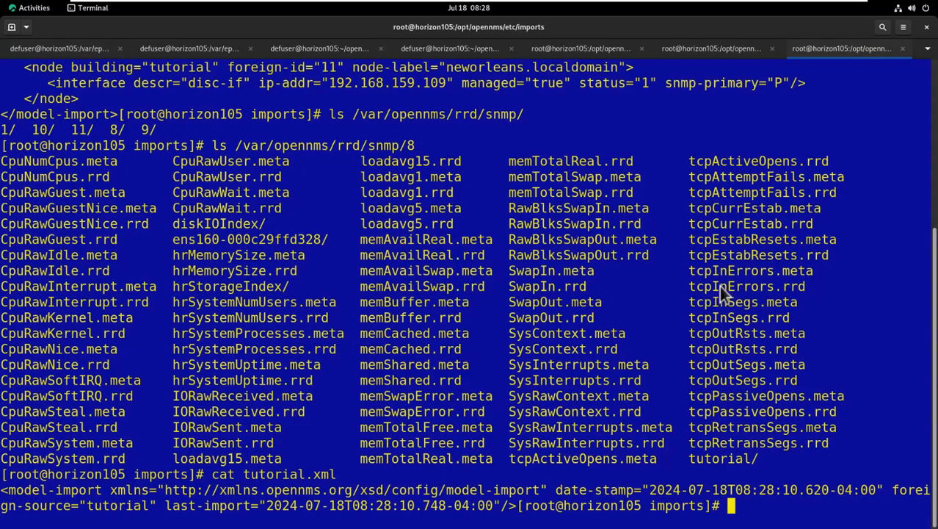
key(Up)
key(Up)
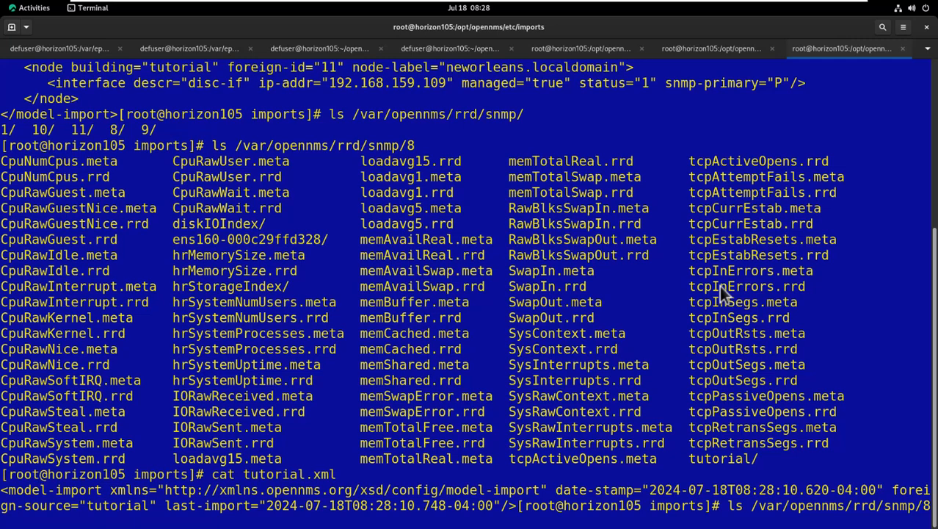
key(Return)
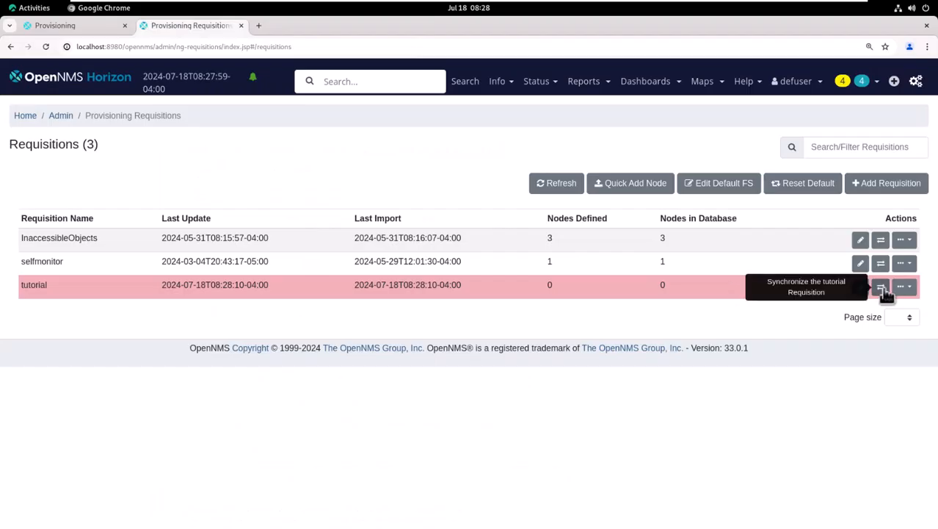
Synchronize the tutorial requisition in the OpenNMS web console with the Scan all nodes option
click(881, 288)
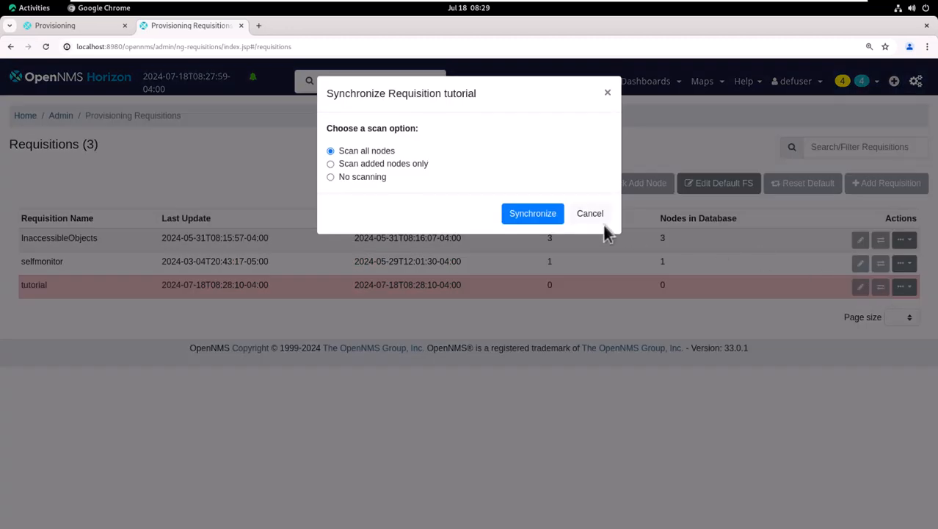
click(548, 214)
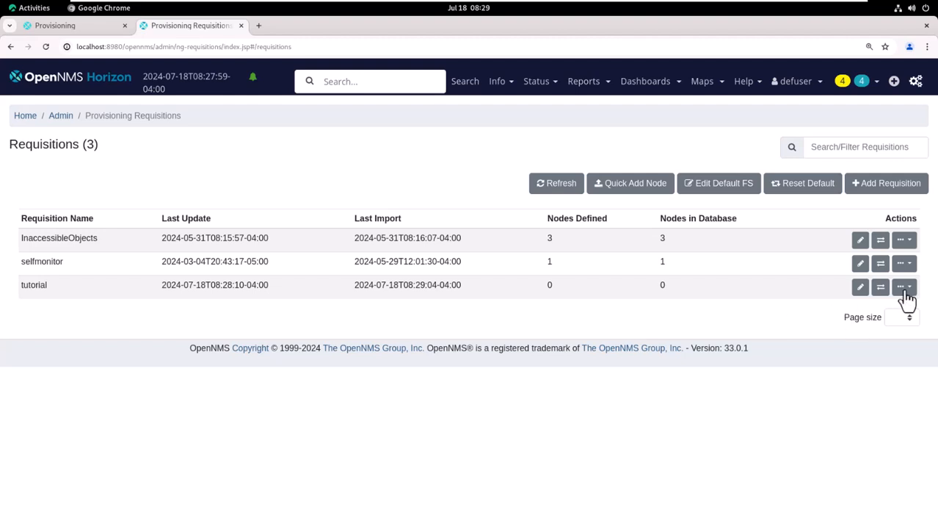
Open the tutorial requisition for editing and start a new node with the label denver.localdomain
click(860, 288)
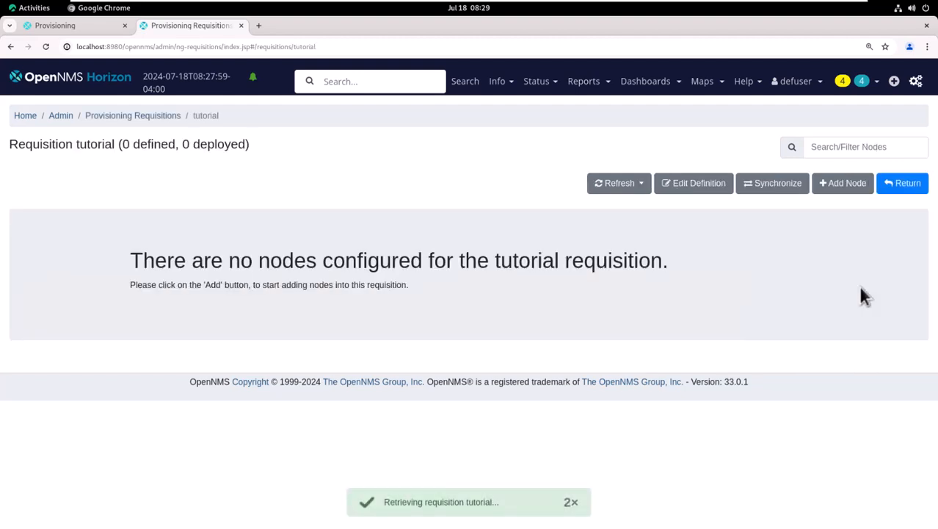
click(849, 189)
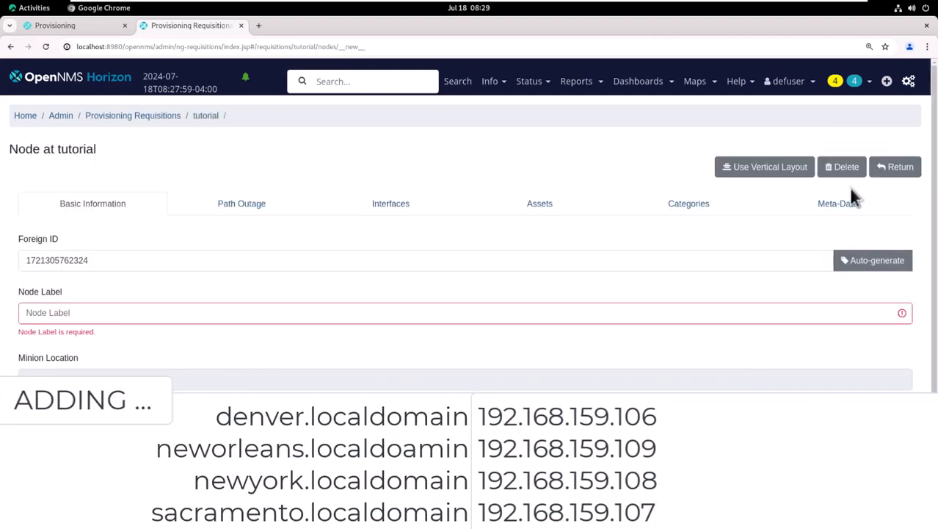
click(218, 312)
text(denver.localdomain)
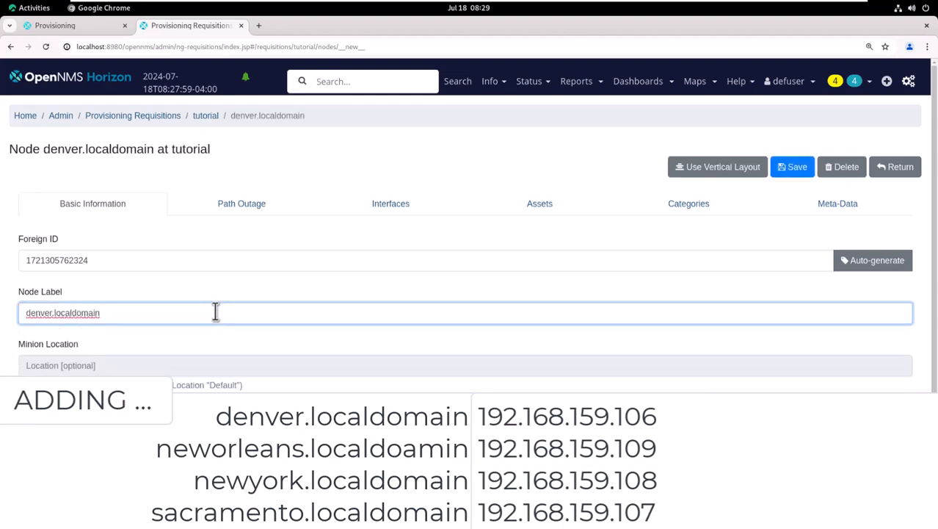
Add interface 192.168.159.106 to the denver.localdomain node, save the node and return to the tutorial requisition
click(383, 210)
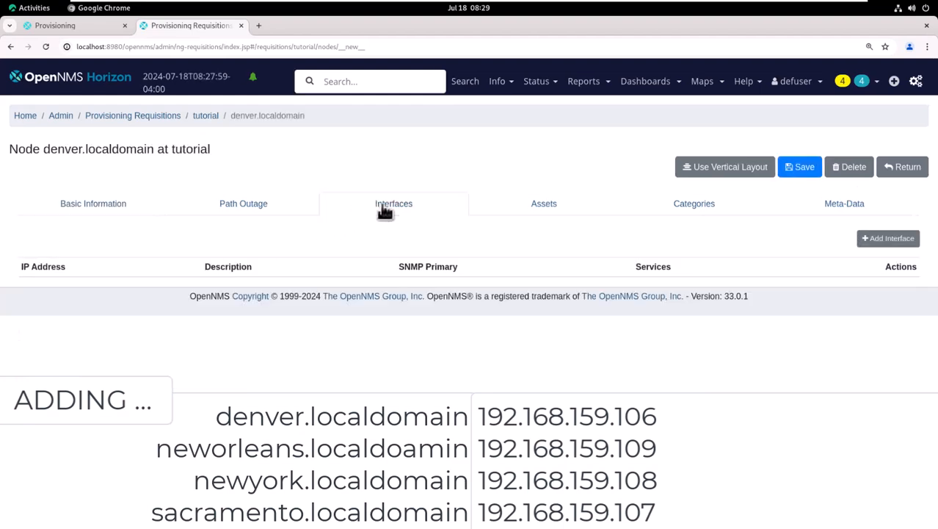
click(885, 240)
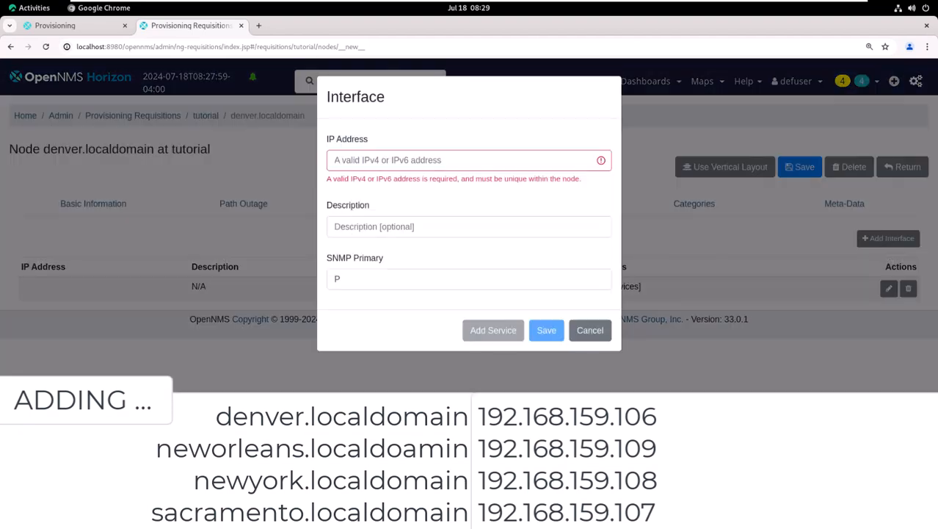
click(486, 159)
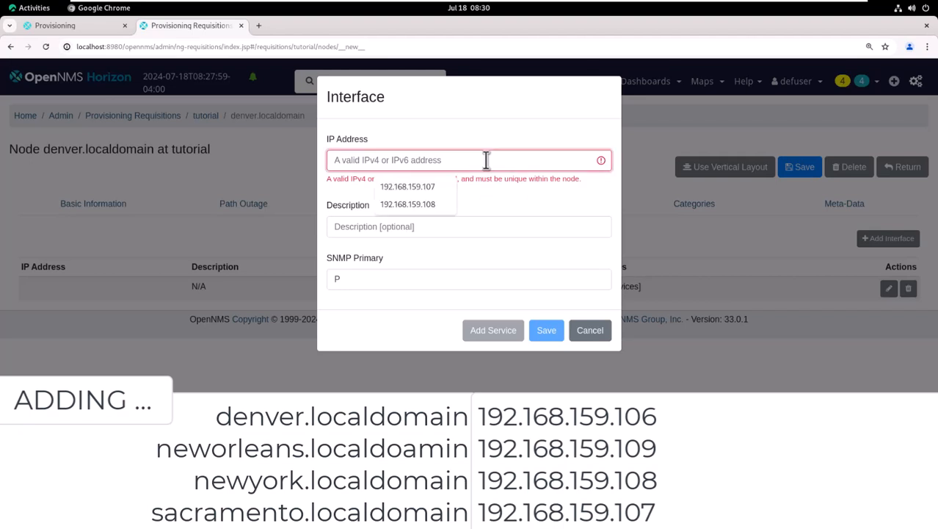
text(192.168.159.106)
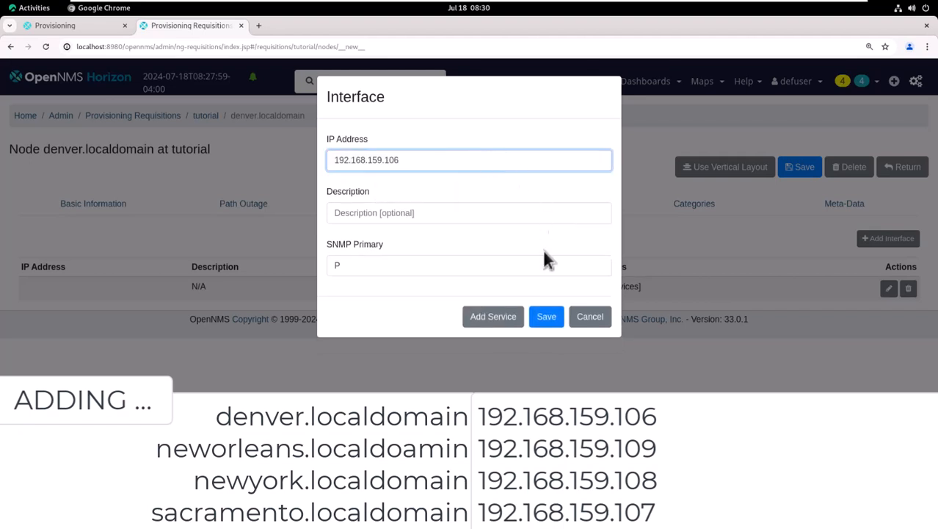
click(544, 321)
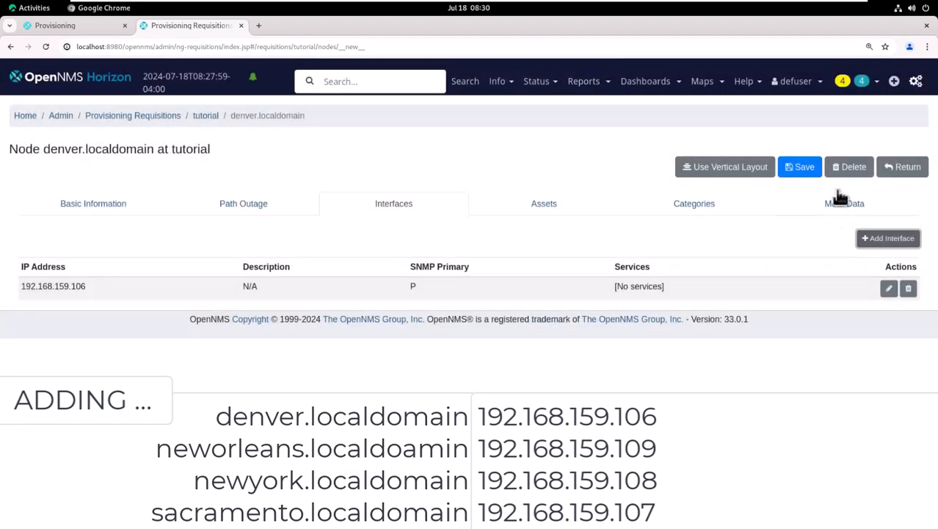
click(797, 173)
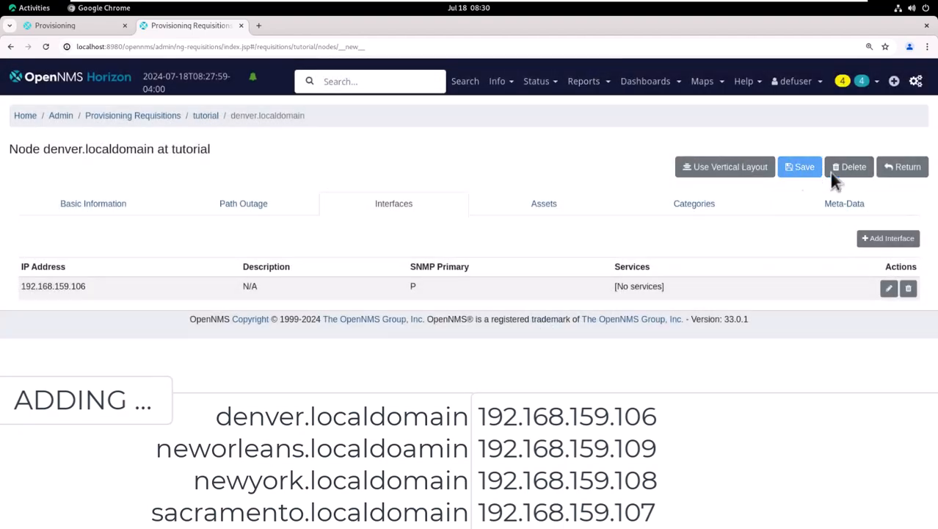
click(905, 168)
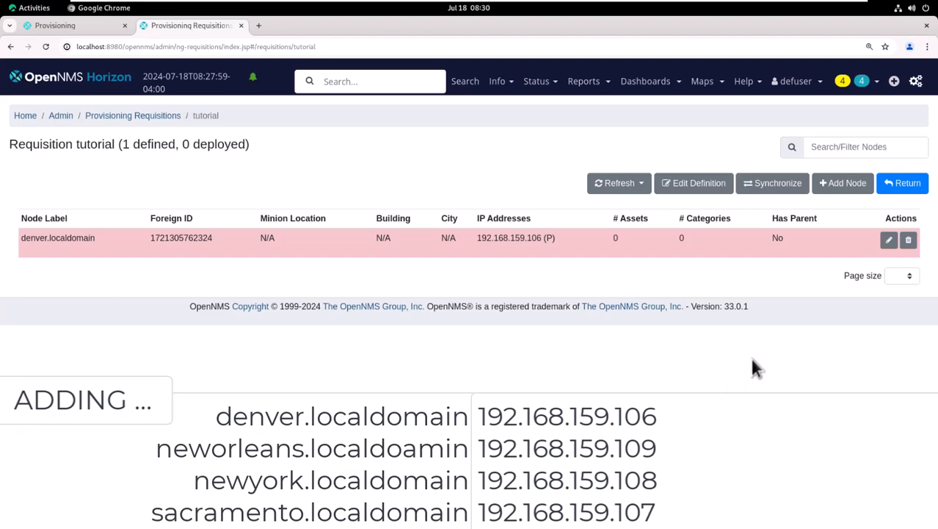
Start another node in the tutorial requisition with the label neworleans.localdomain
click(834, 185)
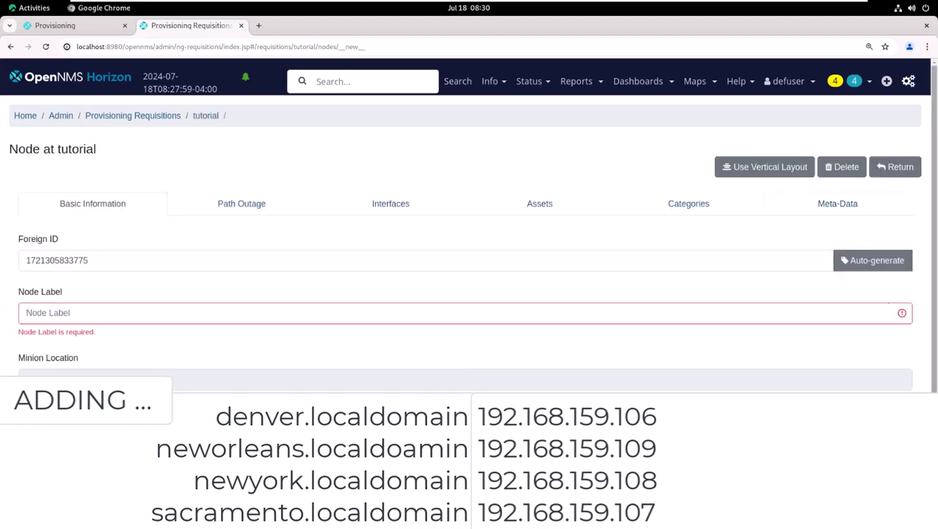
click(224, 310)
text(neworleans.localdomain)
key(Home)
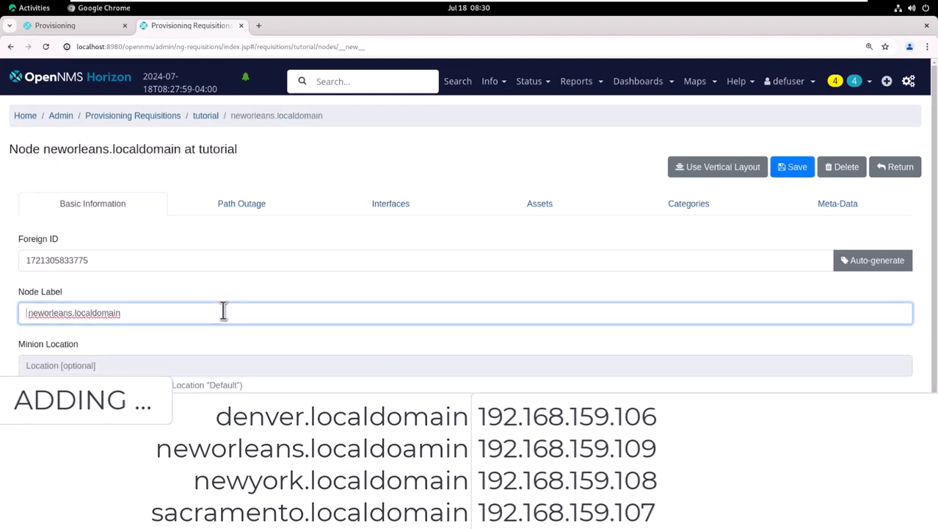
Add interface 192.168.159.109 to the neworleans.localdomain node, save the node and return to the tutorial requisition
click(400, 210)
click(865, 239)
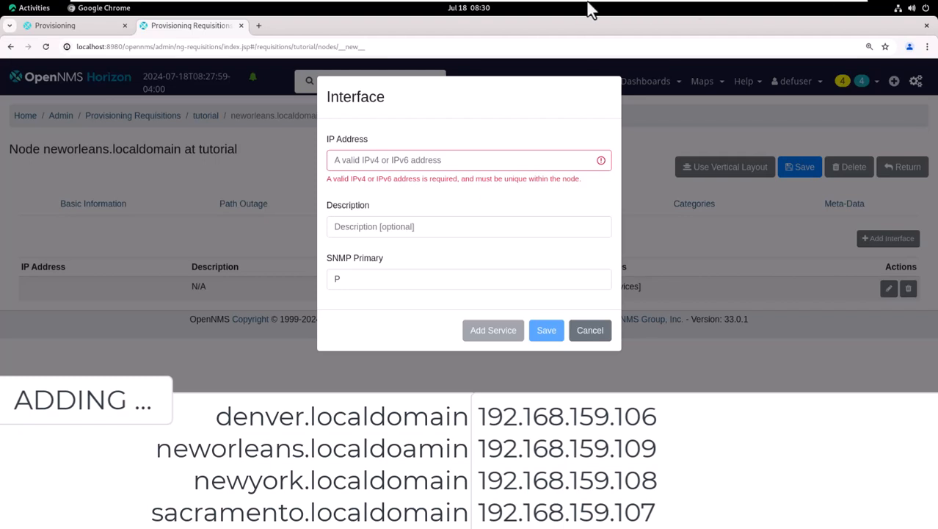
click(447, 159)
text(192.168.159.109)
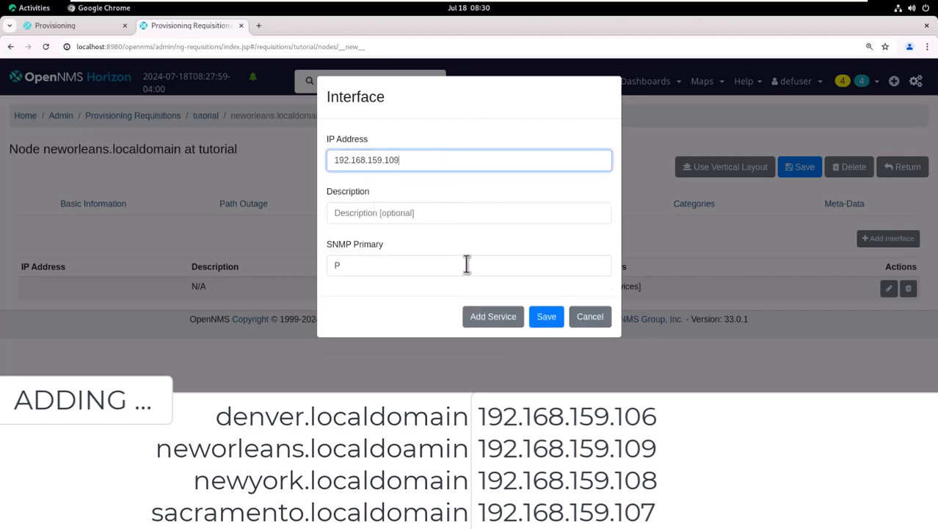
click(557, 324)
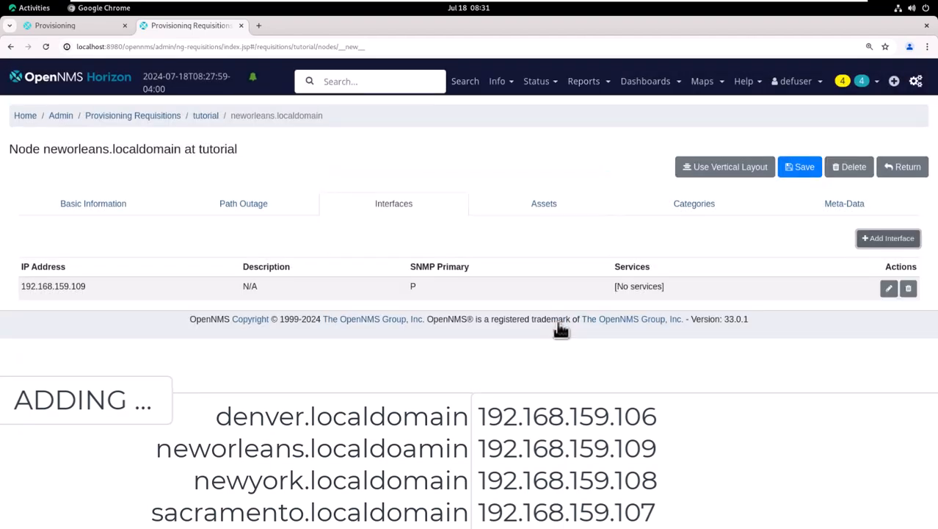
click(800, 171)
click(907, 173)
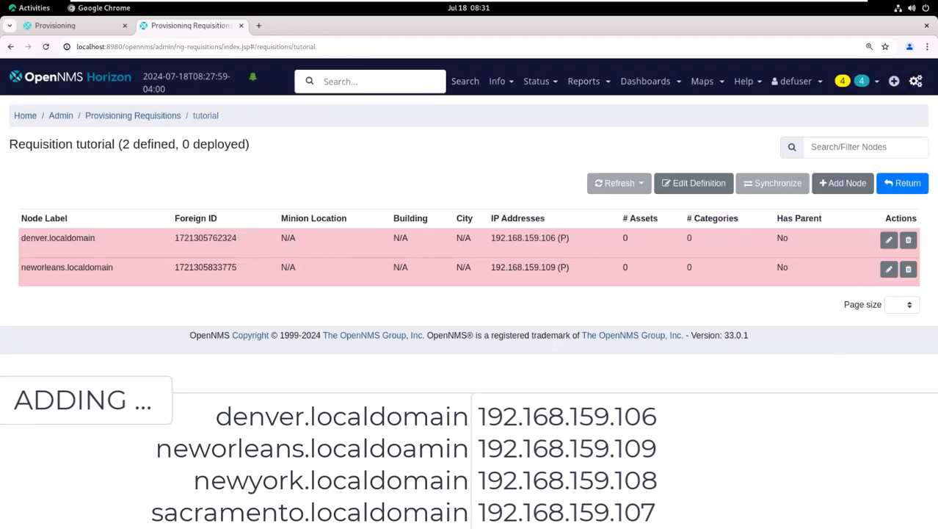
Start another node in the tutorial requisition with the label newyork.localdomain
click(848, 183)
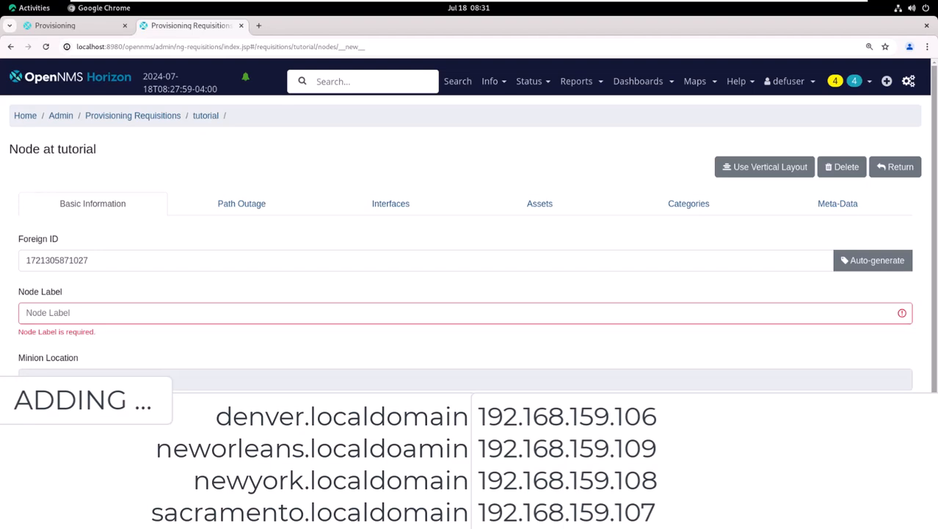
click(52, 314)
text(newyork.localdomain)
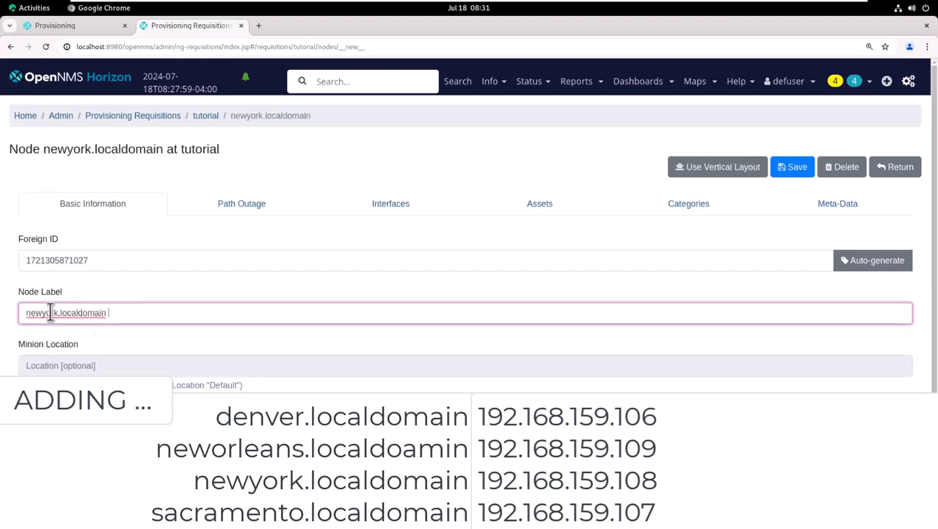
double_click(75, 312)
Add interface 192.168.159.108 to the newyork.localdomain node, save the node and return to the tutorial requisition
click(386, 209)
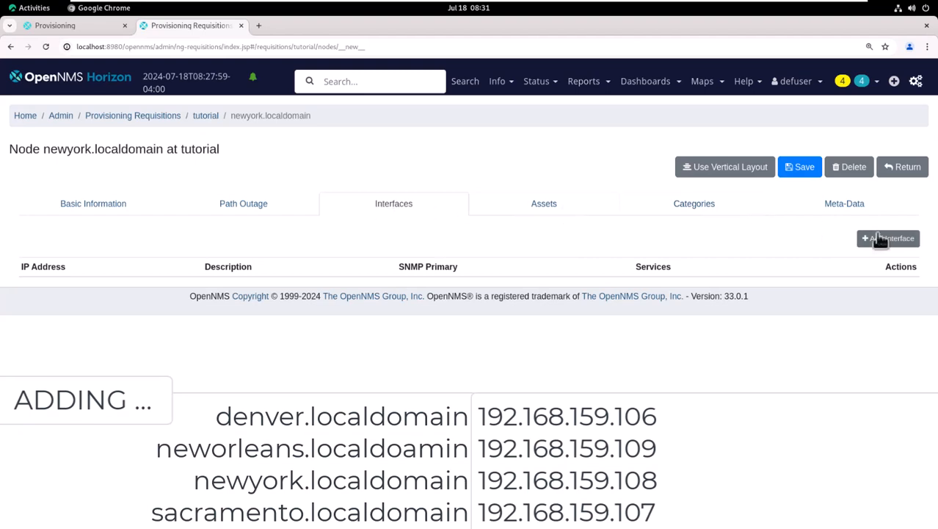
click(893, 239)
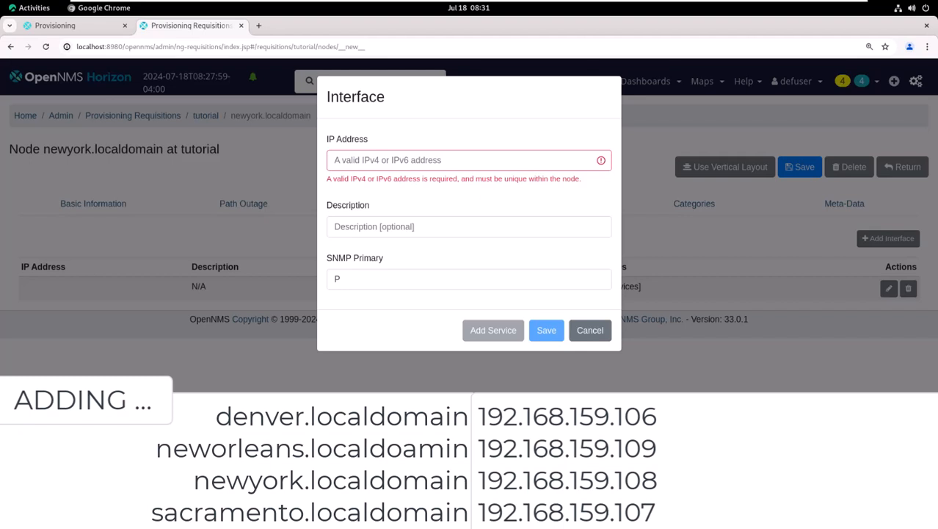
click(365, 160)
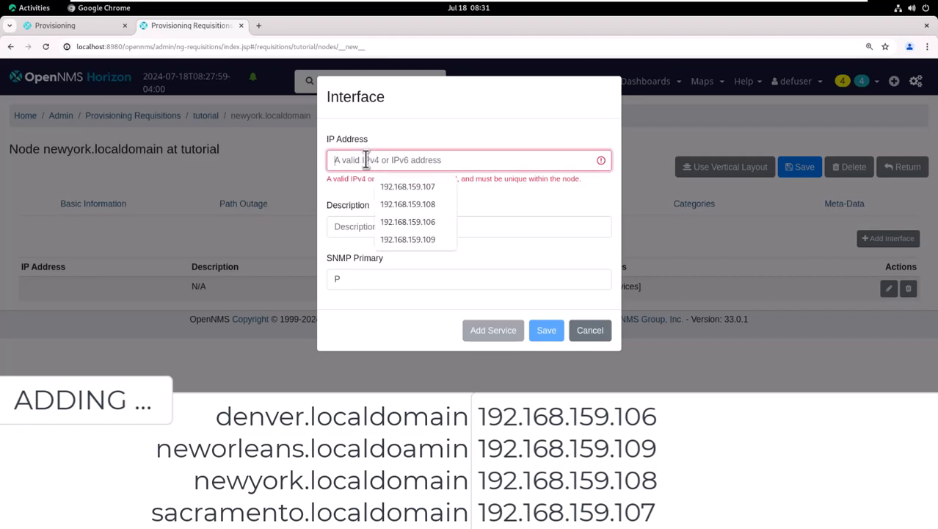
key(Down)
key(Down)
key(Return)
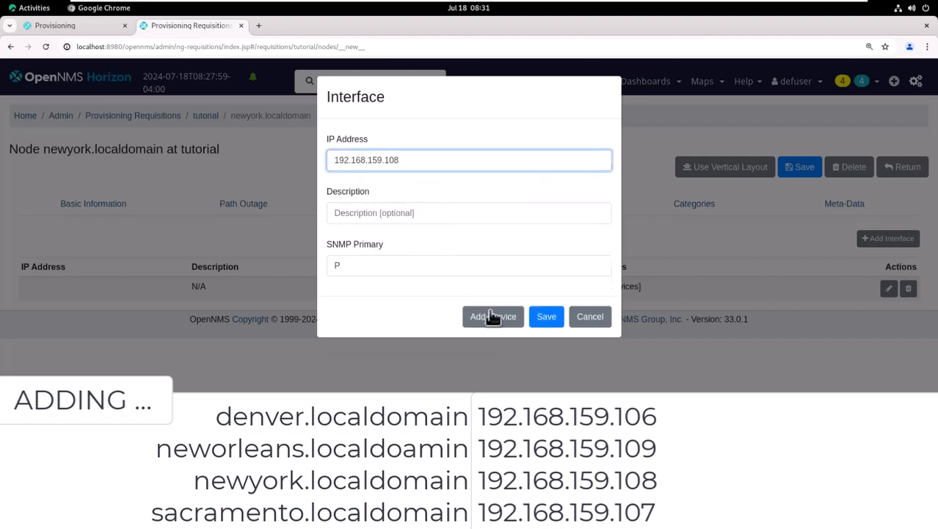
click(543, 321)
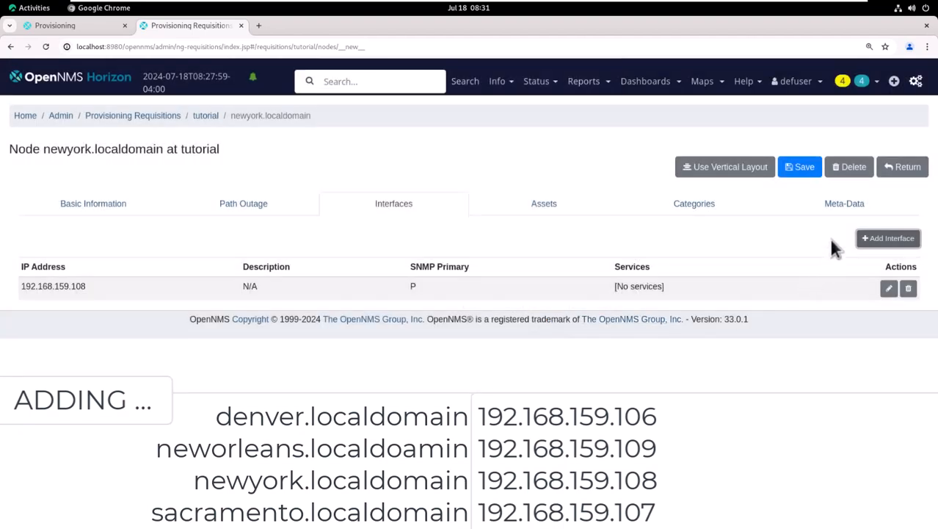
click(787, 166)
click(893, 168)
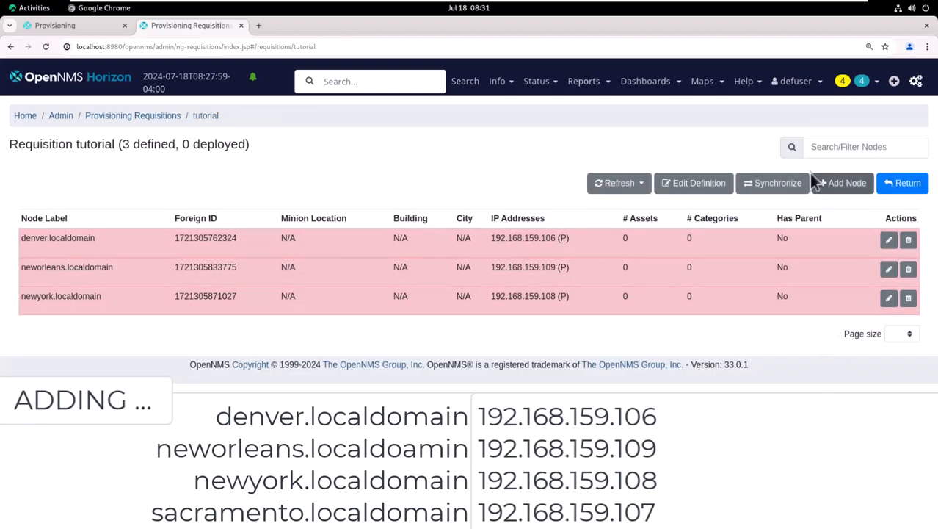
Start another node in the tutorial requisition with the label sacramento.localdomain
click(838, 189)
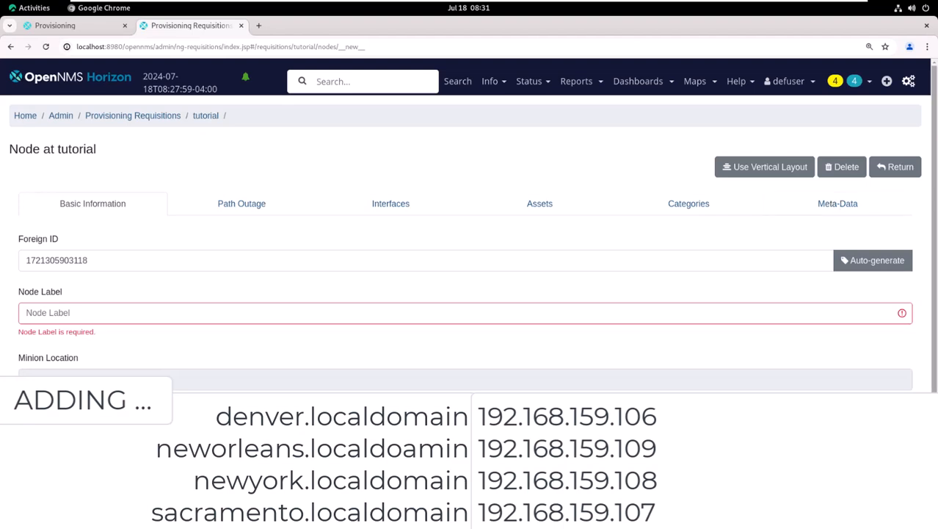
click(27, 317)
text(sacramento.localdomain)
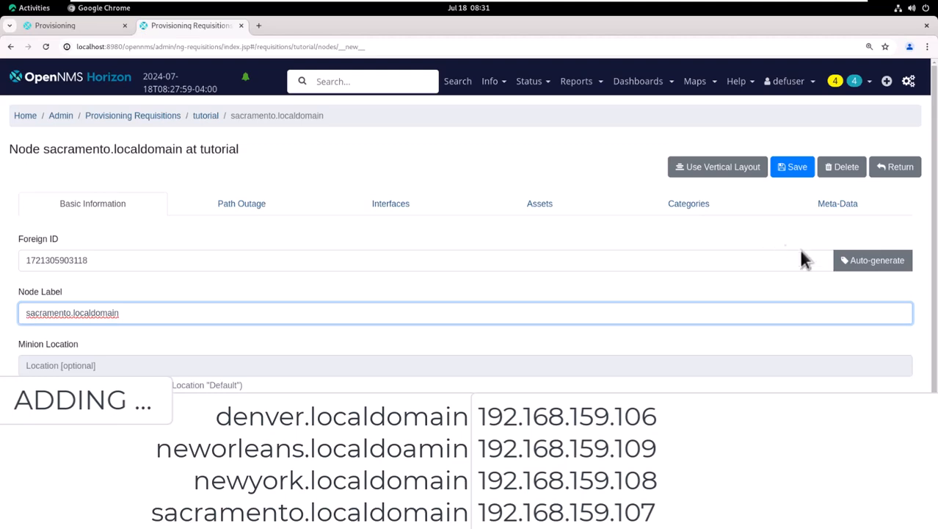
Add interface 192.168.159.107 to the sacramento.localdomain node, save the node and return to the tutorial requisition
click(372, 212)
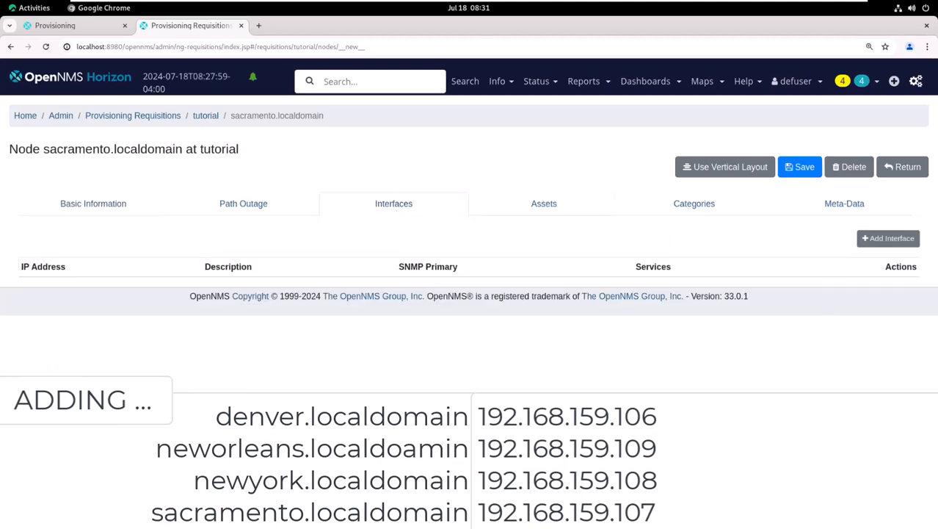
click(863, 240)
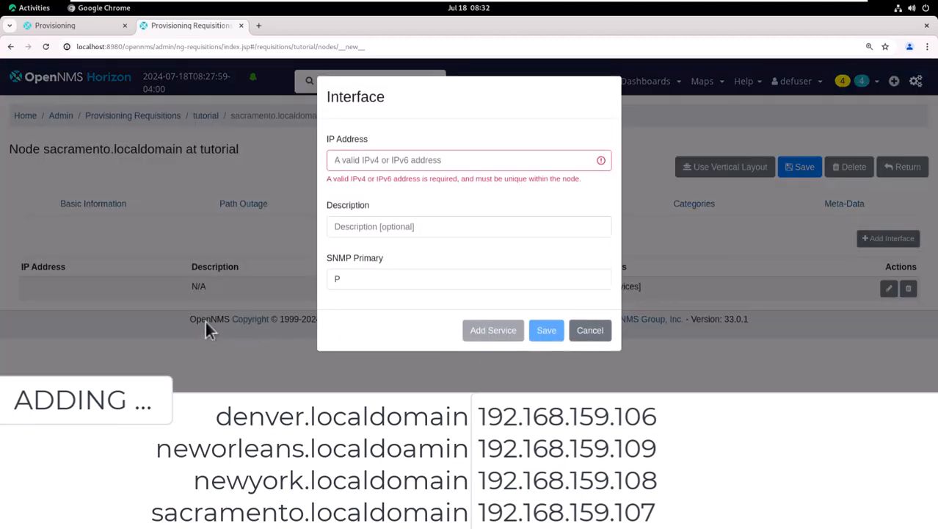
click(425, 157)
click(408, 201)
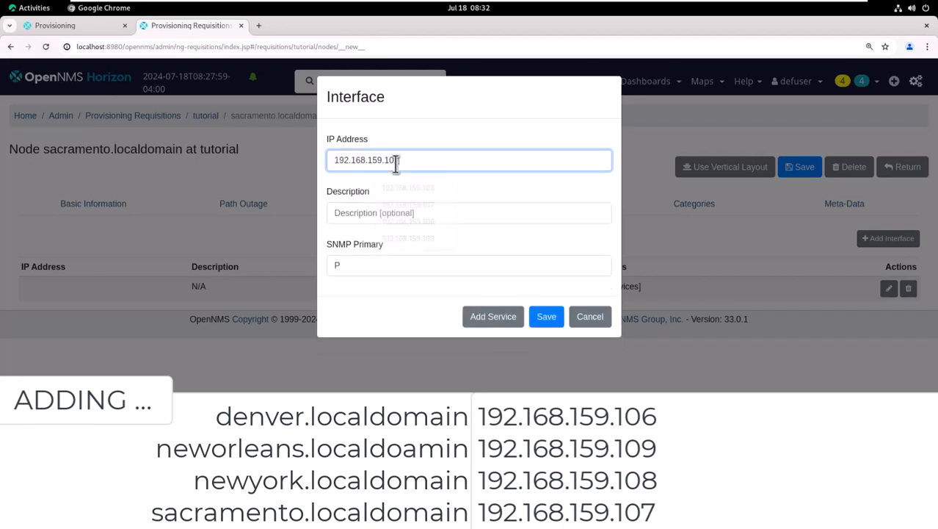
click(547, 321)
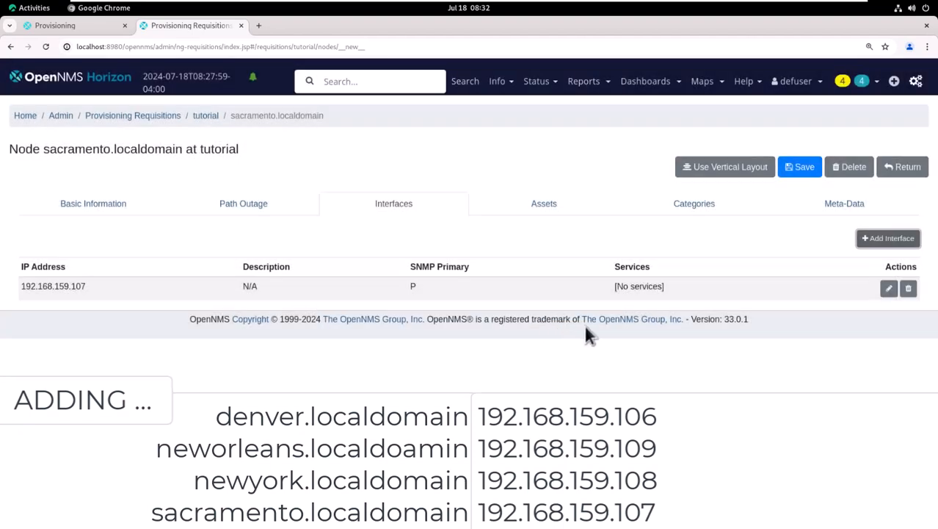
click(801, 169)
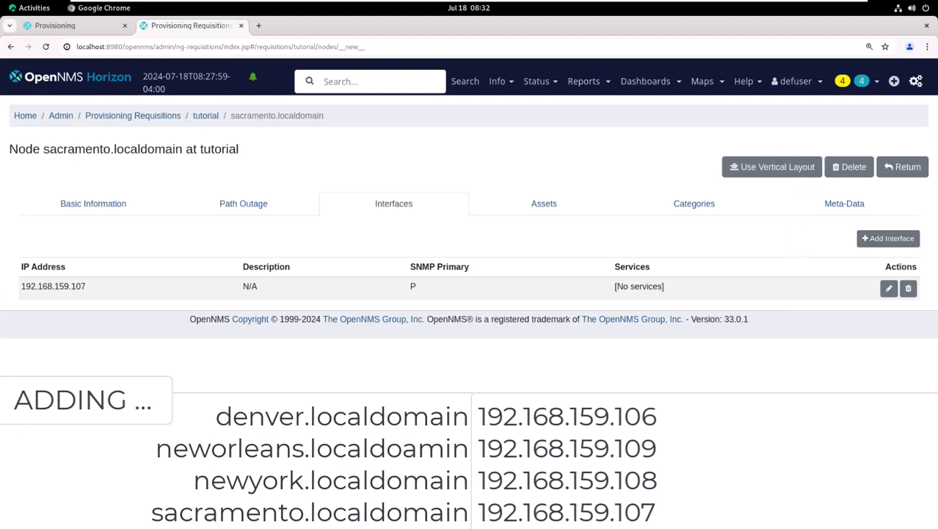
click(892, 174)
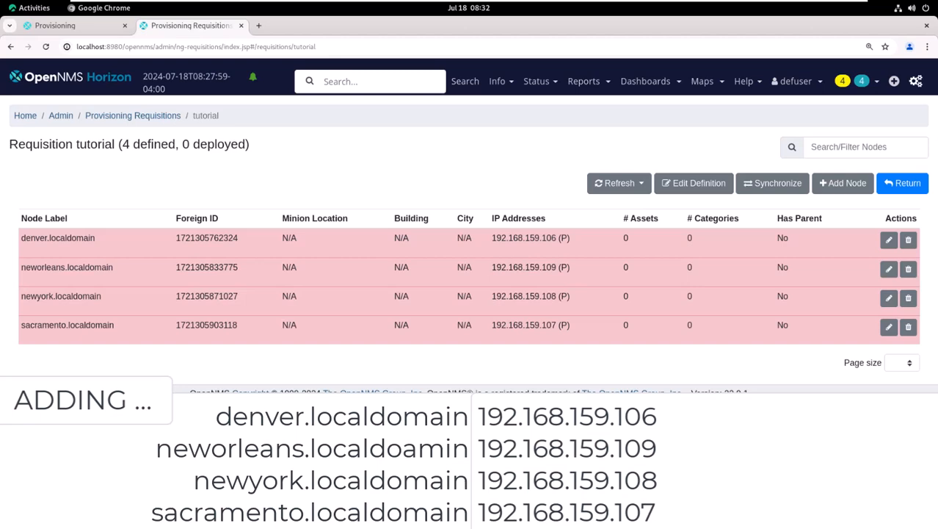
Synchronize the tutorial requisition with the Scan all nodes option, then return to the requisitions list and reload it
click(774, 184)
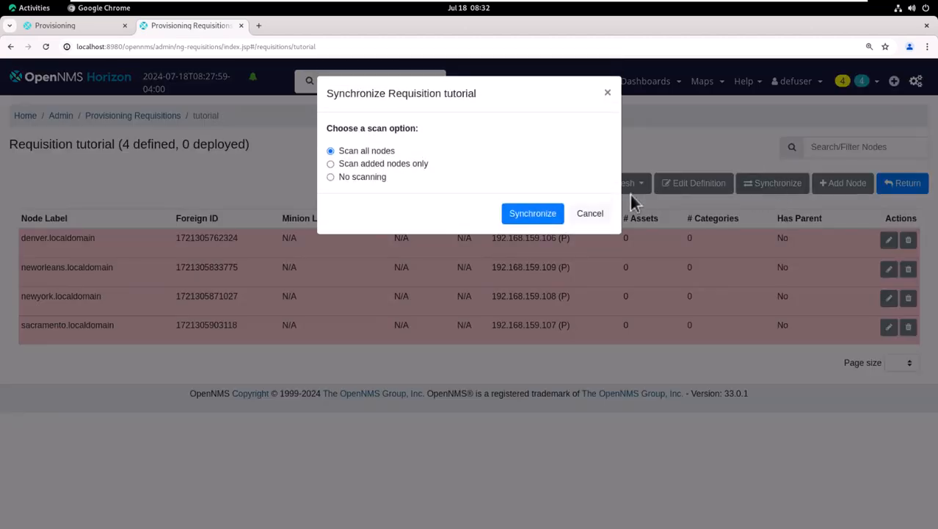
click(545, 220)
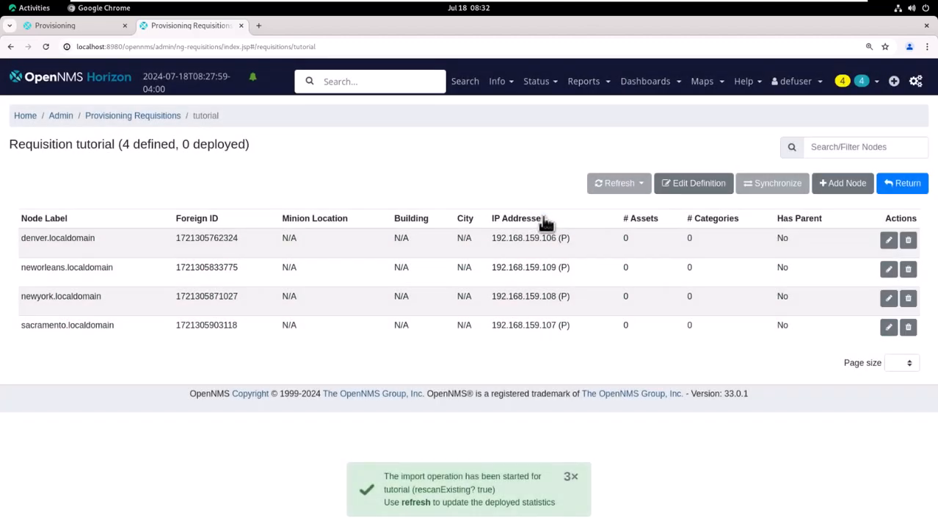
click(903, 184)
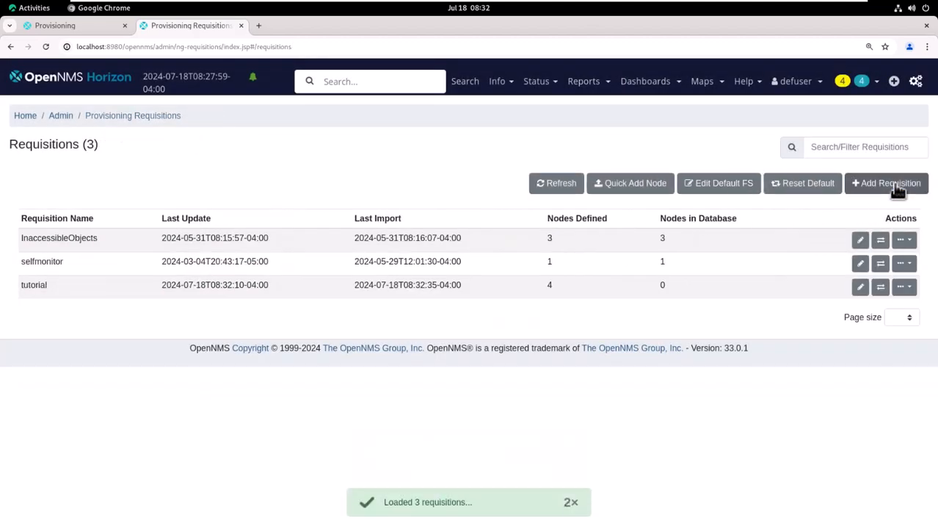
click(46, 46)
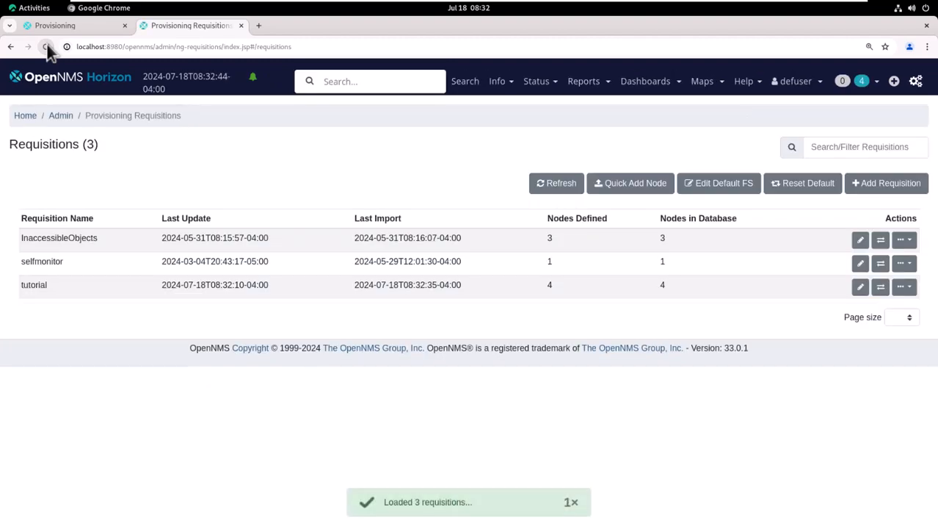
Switch to the terminal and list the contents of /var/opennms/rrd/snmp
key(alt+Tab)
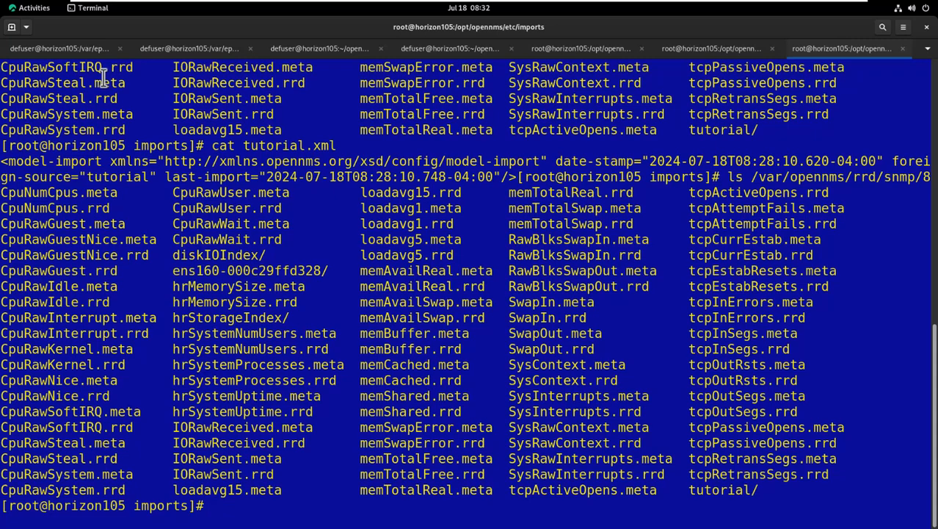
key(Up)
key(BackSpace)
key(BackSpace)
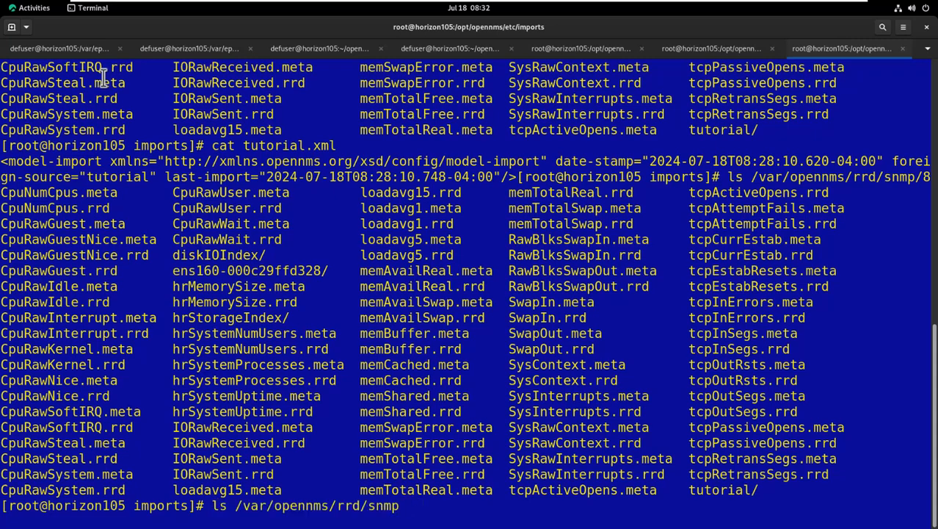
key(Return)
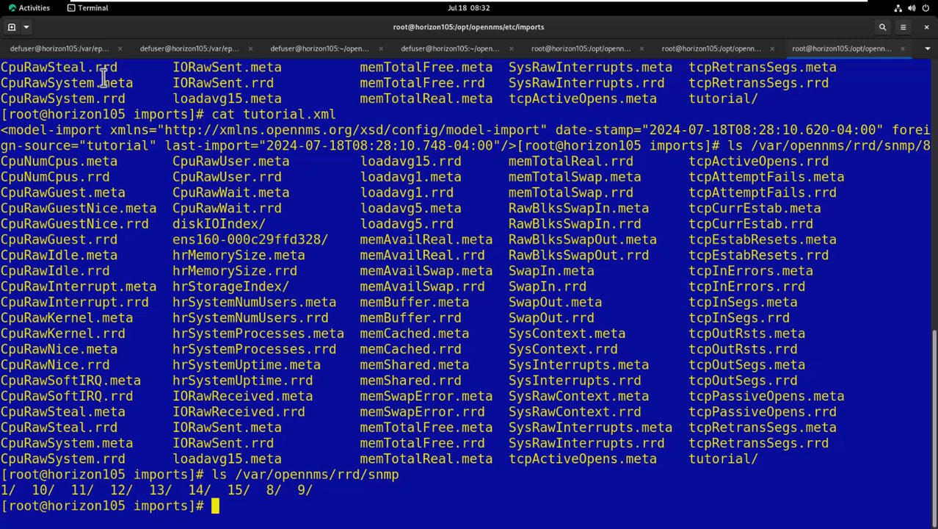
Print tutorial.xml in the imports directory, and run pg.sql in the psql session to query the node tables
key(Up)
key(Up)
key(Up)
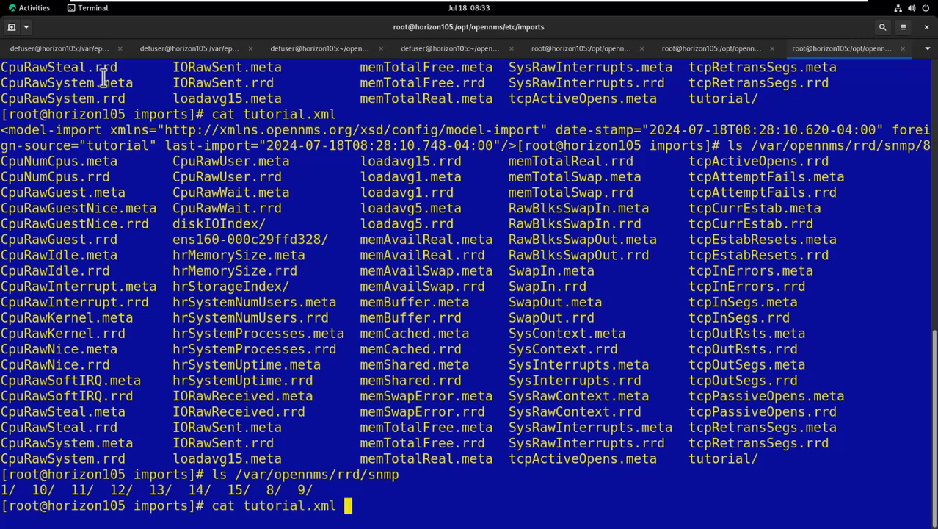
key(Return)
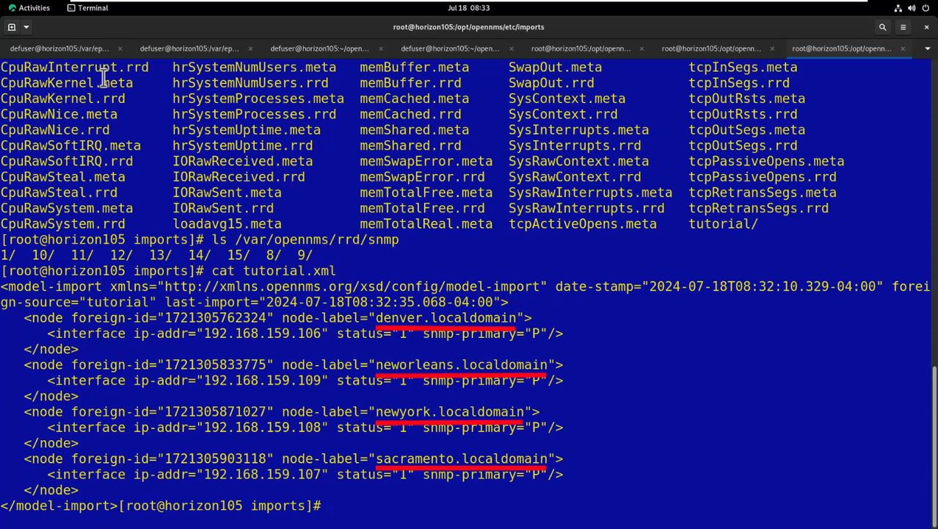
key(alt+1)
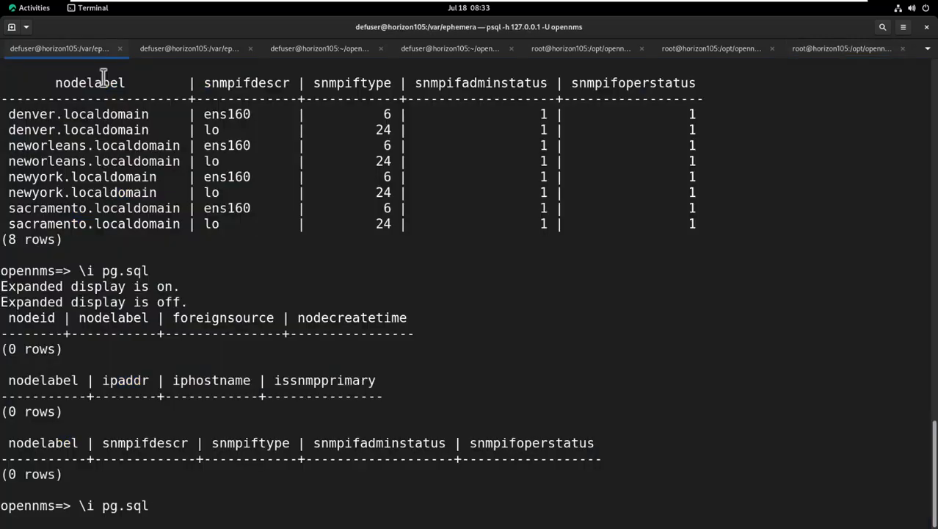
key(Return)
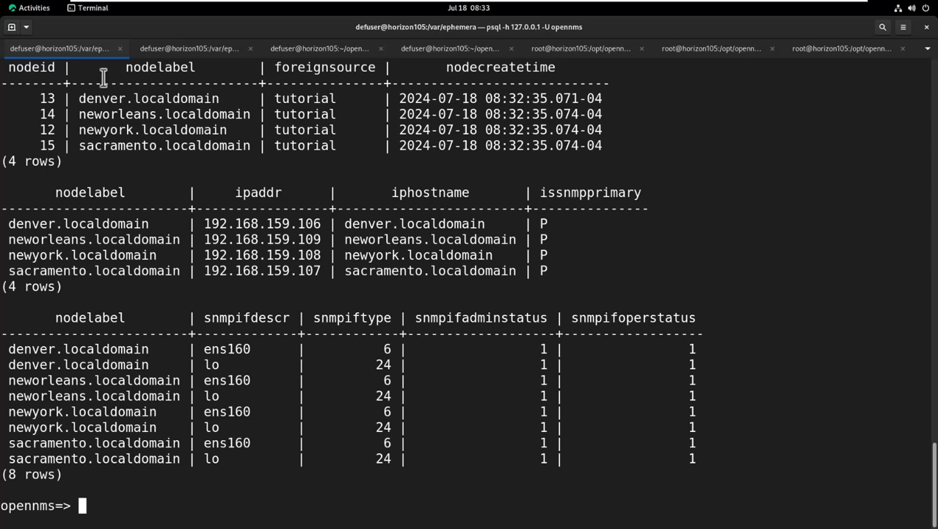
Switch to Chrome, show the OpenNMS node list and open the denver.localdomain node
key(alt+Tab)
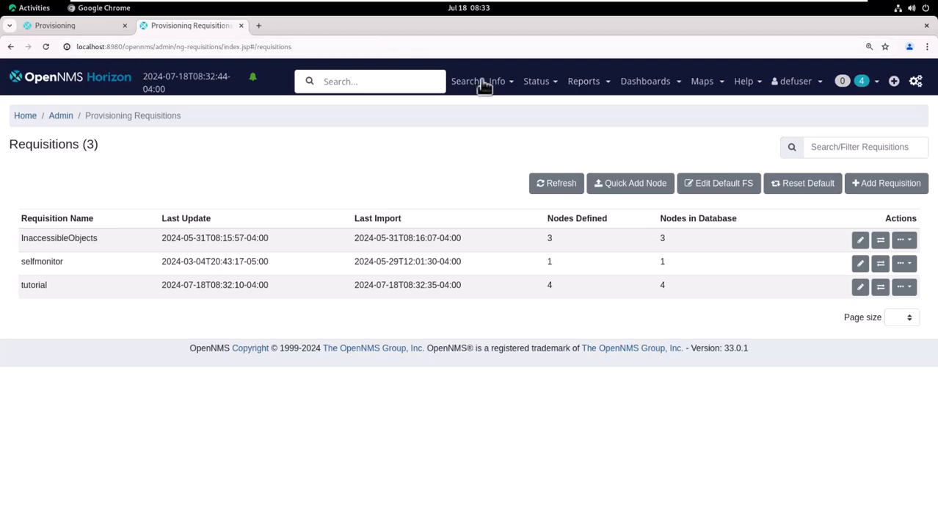
mouse_move(496, 82)
click(412, 111)
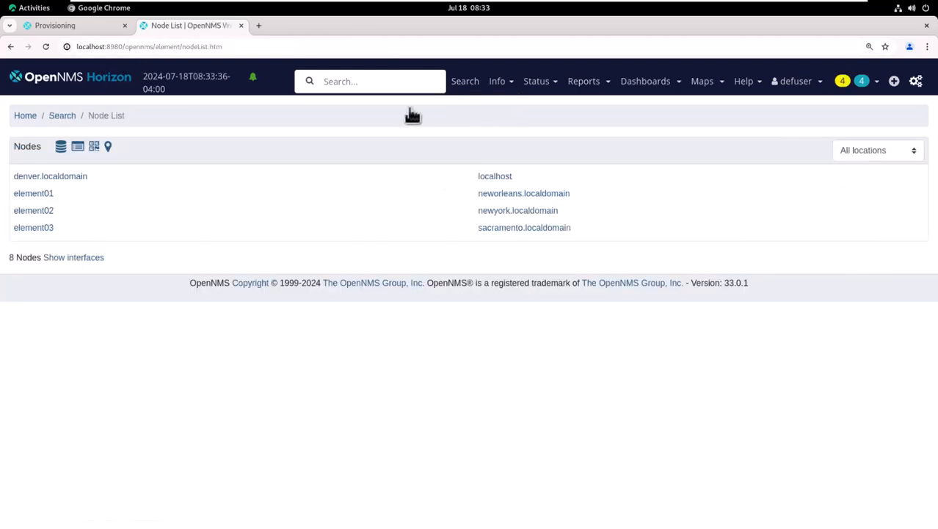
click(63, 178)
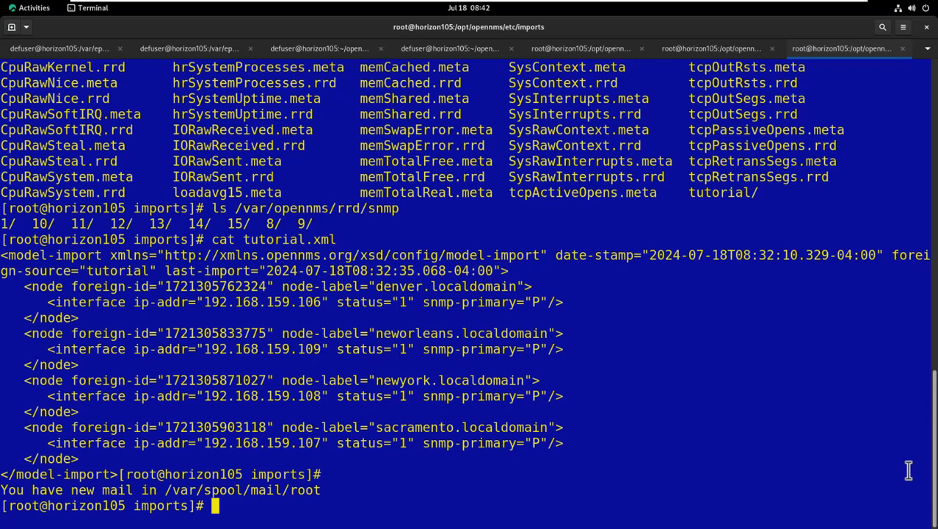
In the terminal's imports session, list the contents of /var/opennms/rrd/
key(Up)
key(Up)
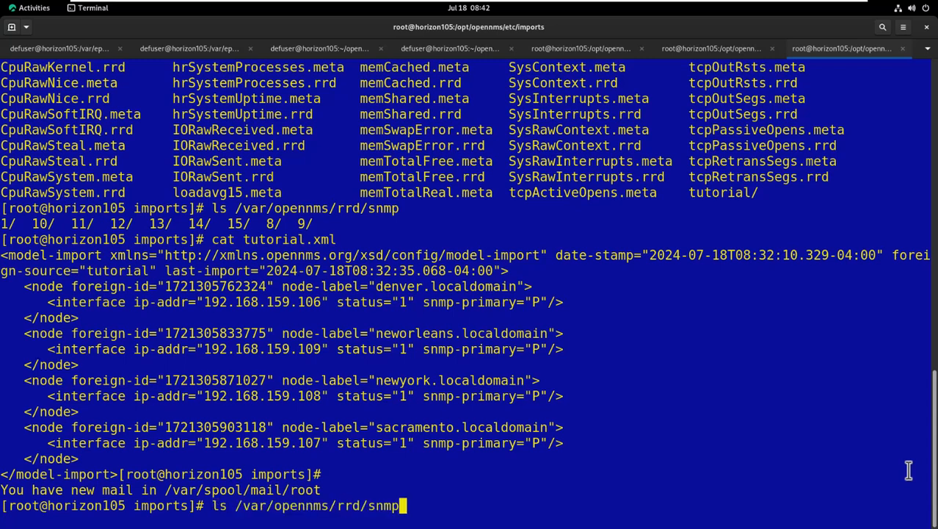
key(BackSpace)
key(BackSpace)
key(BackSpace)
key(BackSpace)
key(Return)
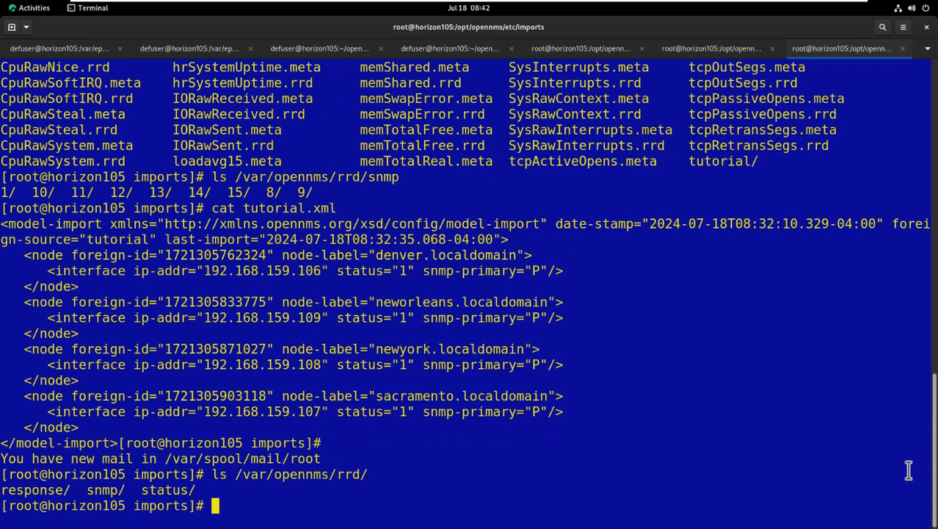
List the contents of /var/opennms/rrd/response
key(Up)
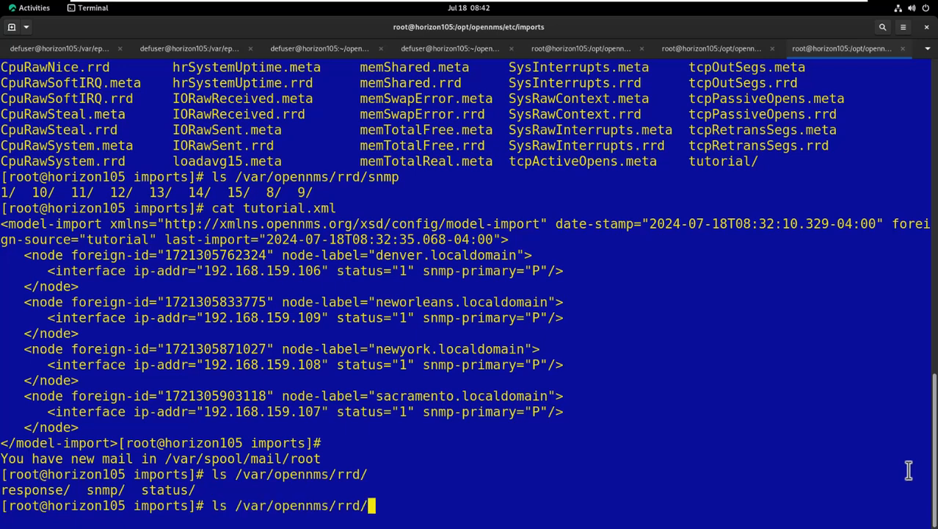
text(response)
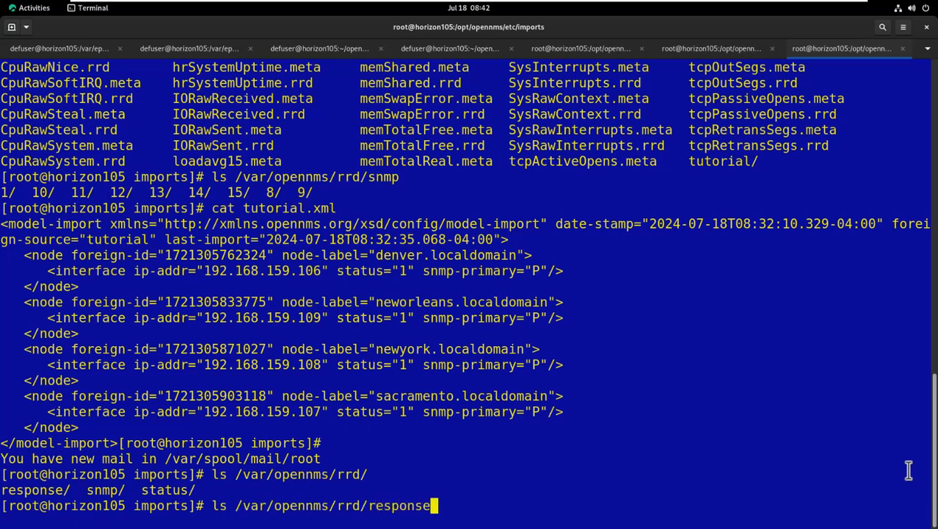
key(Return)
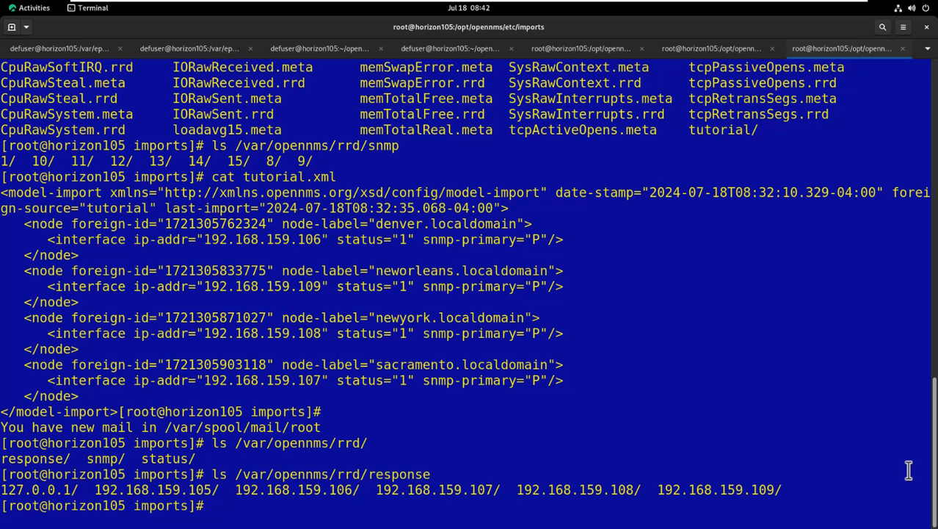
Create the directory /var/opennms/rrd/backup/response, including its missing parent directories
text(mkdir)
drag(235, 473, 358, 475)
middle_click(358, 475)
text(/backup)
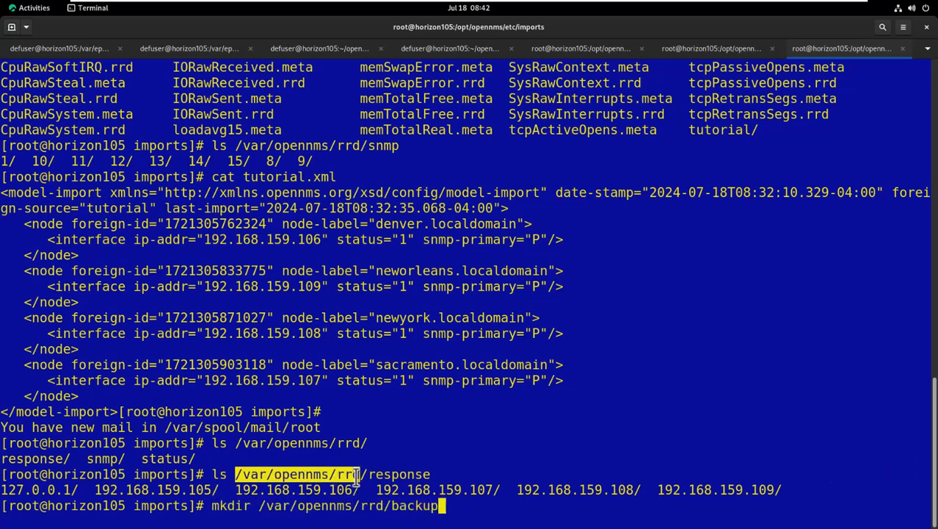
text(-p)
key(End)
text(/response)
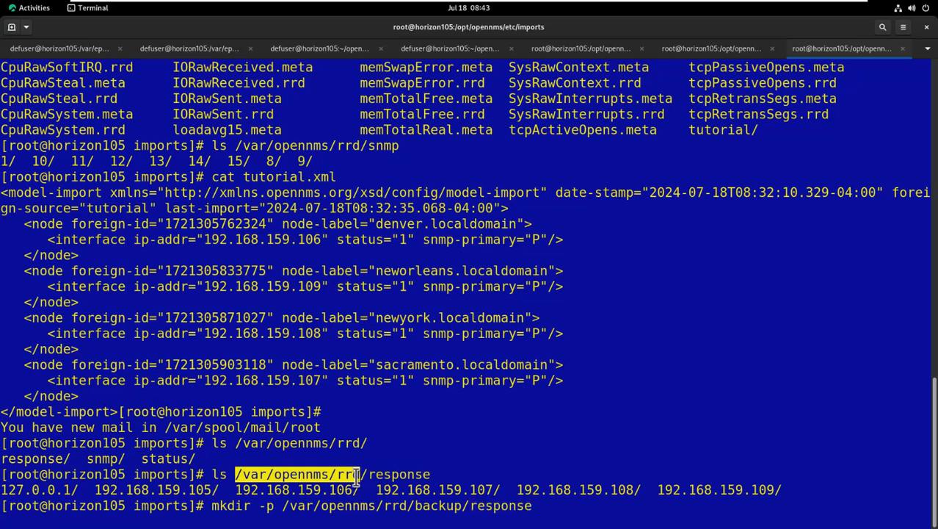
key(Return)
Create the directory /var/opennms/rrd/backup/snmp with mkdir -p
key(Up)
key(BackSpace)
key(BackSpace)
key(BackSpace)
key(BackSpace)
key(BackSpace)
key(BackSpace)
key(BackSpace)
key(BackSpace)
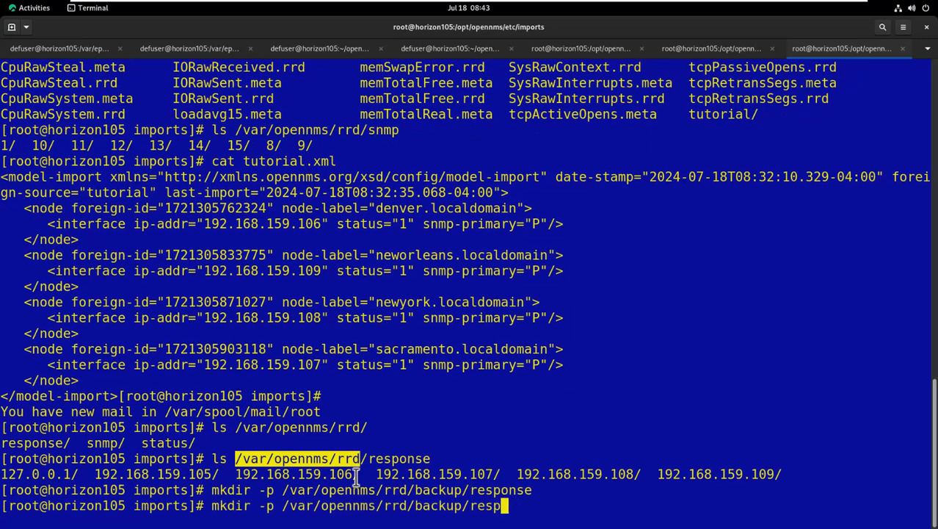
text(snmp)
key(Return)
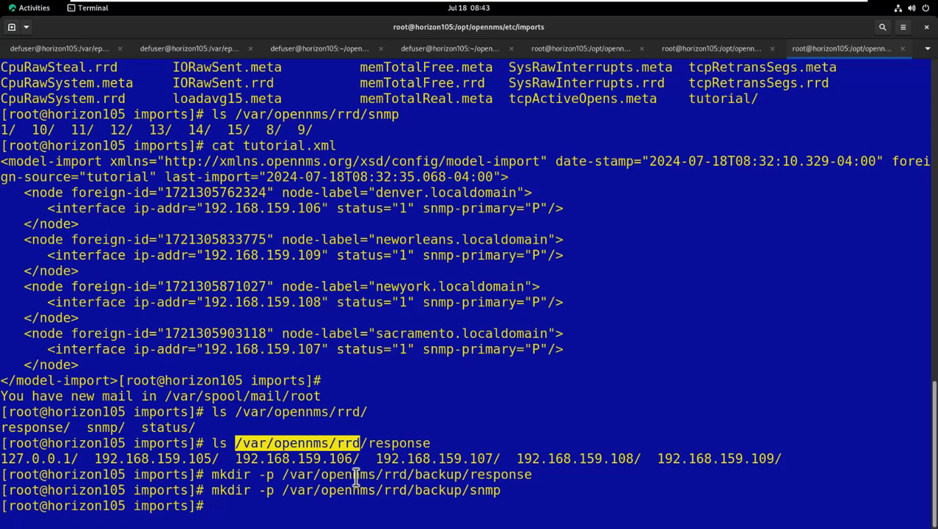
Move /var/opennms/rrd/snmp/8 to /var/opennms/rrd/backup/snmp/denver.localdomain.8
text(mv /var/opennms/rrd/snmp/8)
drag(282, 489, 502, 491)
middle_click(502, 491)
text(/denver.localdomain.8)
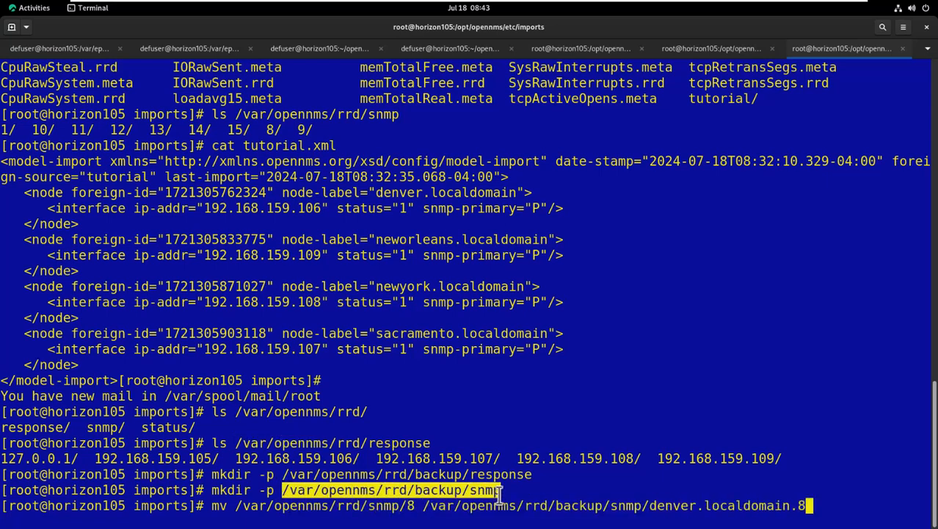
key(Return)
Move /var/opennms/rrd/snmp/9 to /var/opennms/rrd/backup/snmp/sacramento.localdomain.9
key(Up)
key(Left)
key(Left)
key(Left)
key(Left)
key(Left)
key(Left)
key(Left)
key(Left)
key(Left)
key(Left)
key(Left)
key(Left)
key(Left)
key(Left)
key(Left)
key(Left)
key(Left)
key(Left)
key(Left)
key(Left)
key(BackSpace)
text(9)
key(End)
key(BackSpace)
key(BackSpace)
key(BackSpace)
key(BackSpace)
key(BackSpace)
key(BackSpace)
key(BackSpace)
key(BackSpace)
key(BackSpace)
key(BackSpace)
key(BackSpace)
key(BackSpace)
key(BackSpace)
key(BackSpace)
key(BackSpace)
key(BackSpace)
key(BackSpace)
key(BackSpace)
key(BackSpace)
key(BackSpace)
text(sacramento.localdomain.9)
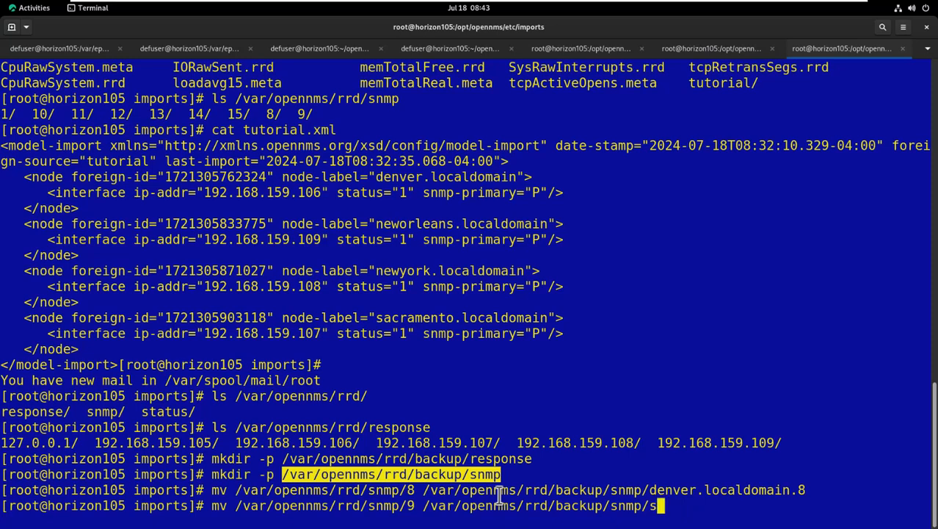
key(Return)
Move /var/opennms/rrd/snmp/10 to /var/opennms/rrd/backup/snmp/newyork.localdomain.10
key(Up)
key(Left)
key(Left)
key(Left)
key(Left)
key(Left)
key(Left)
key(Left)
key(Left)
key(Left)
key(Left)
key(Left)
key(Left)
key(Left)
key(Left)
key(Left)
key(Left)
key(Left)
key(Left)
key(Left)
key(Left)
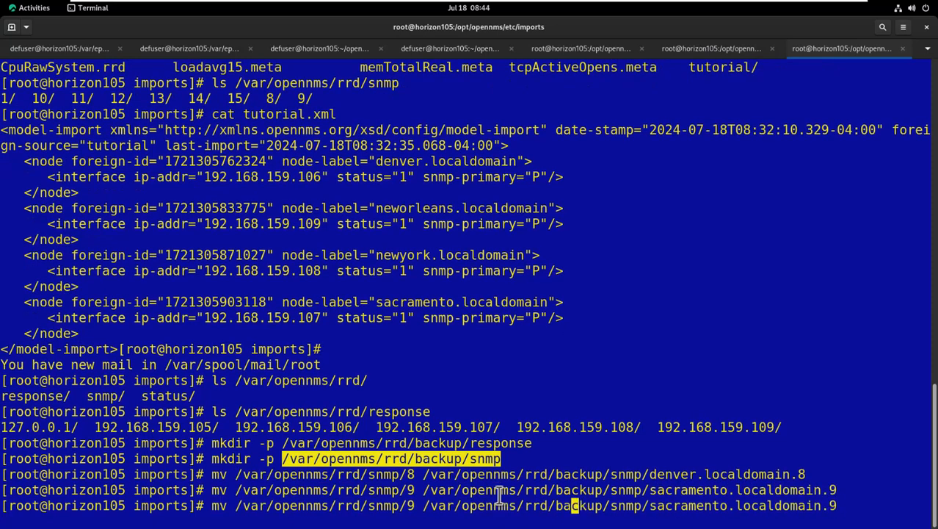
key(BackSpace)
text(10)
key(End)
key(BackSpace)
text(10)
key(Left)
key(Left)
key(Left)
key(Left)
key(Left)
key(Left)
key(Left)
key(Left)
key(Left)
key(Left)
key(Left)
key(Left)
key(Left)
key(Left)
key(Left)
key(BackSpace)
key(BackSpace)
key(BackSpace)
key(BackSpace)
key(BackSpace)
key(BackSpace)
key(BackSpace)
key(BackSpace)
key(BackSpace)
key(BackSpace)
text(newyork)
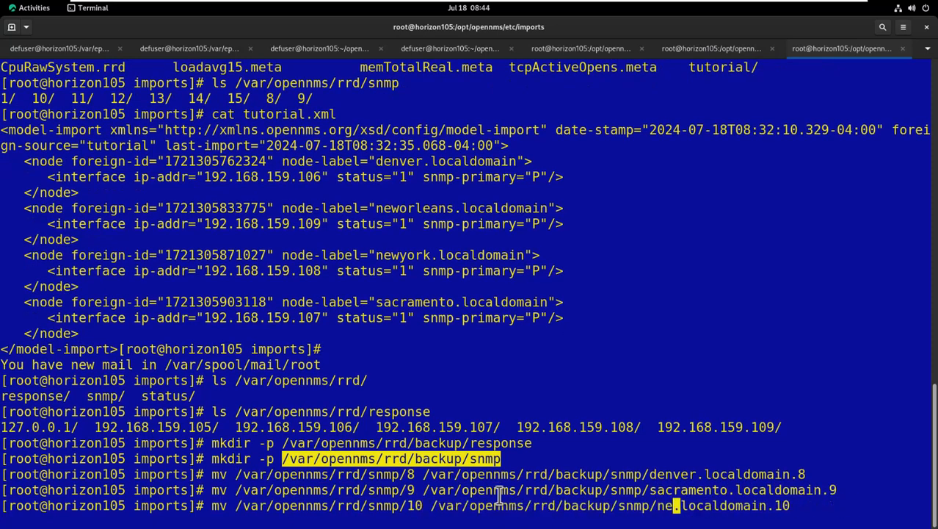
key(Return)
Move /var/opennms/rrd/snmp/11 to /var/opennms/rrd/backup/snmp/neworleans.localdomain.11
key(Up)
key(BackSpace)
text(1)
key(Left)
key(Left)
key(Left)
key(Left)
key(Left)
key(Left)
key(Left)
key(Left)
key(Left)
key(Left)
key(Left)
key(Left)
key(Left)
key(Left)
key(Left)
key(BackSpace)
key(BackSpace)
key(BackSpace)
key(BackSpace)
text(orleans)
key(Left)
key(Left)
key(Left)
key(Left)
key(Left)
key(Left)
key(Left)
key(Left)
key(Left)
key(Left)
key(Left)
key(Left)
key(Left)
key(Left)
key(Left)
key(Left)
key(Left)
key(Left)
key(Left)
key(Left)
key(BackSpace)
text(1)
key(Return)
List the contents of /var/opennms/rrd/snmp and of /var/opennms/rrd/backup/snmp
text(ls /var/opennms/rrd/snmp)
key(Return)
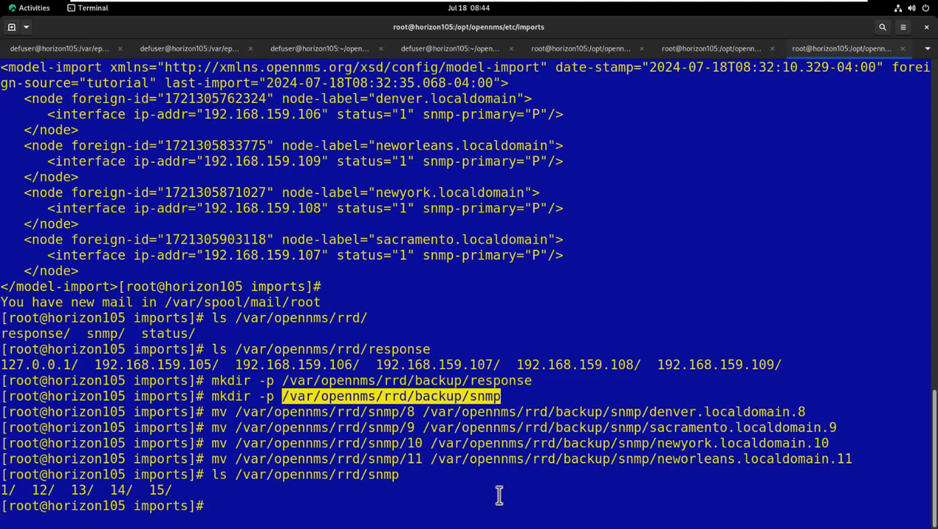
key(Up)
key(Left)
key(Left)
key(Left)
key(Left)
text(backup/)
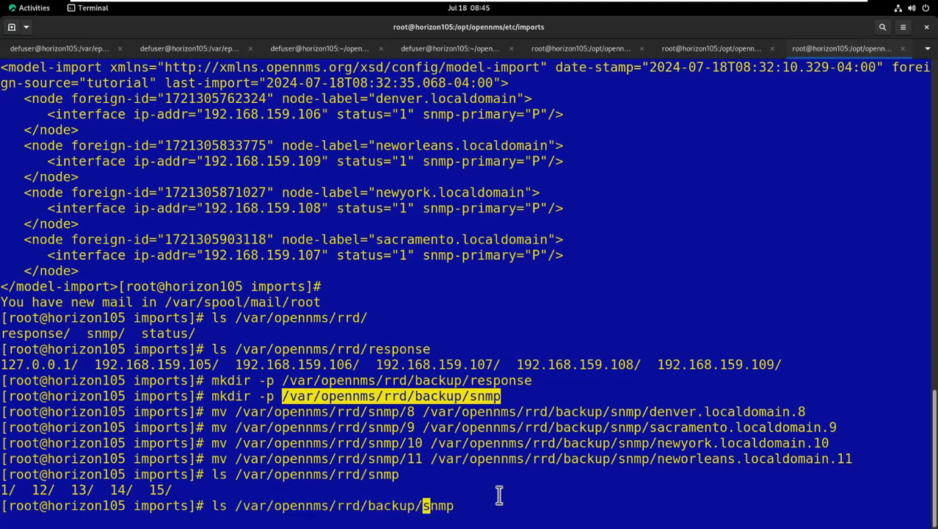
key(Return)
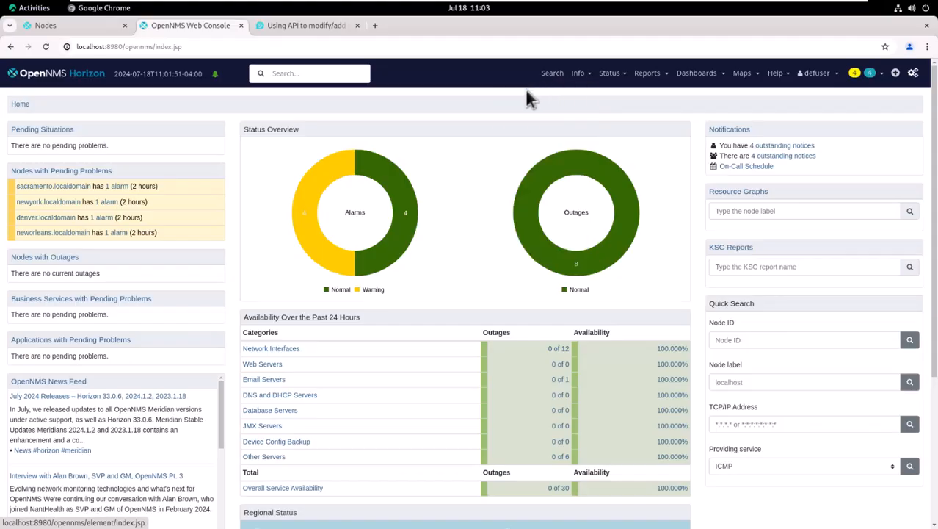
Open the resource graph selection for the node denver.localdomain from the node list
click(573, 74)
click(523, 98)
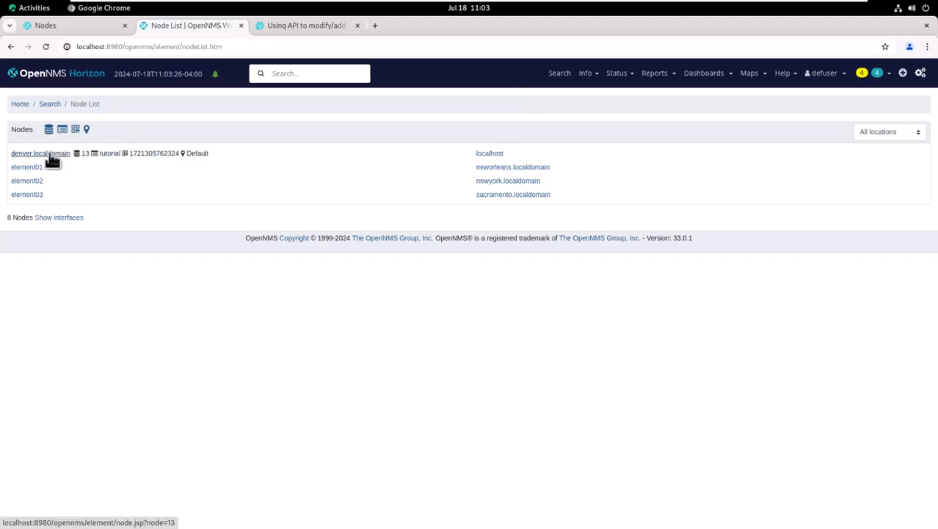
click(52, 154)
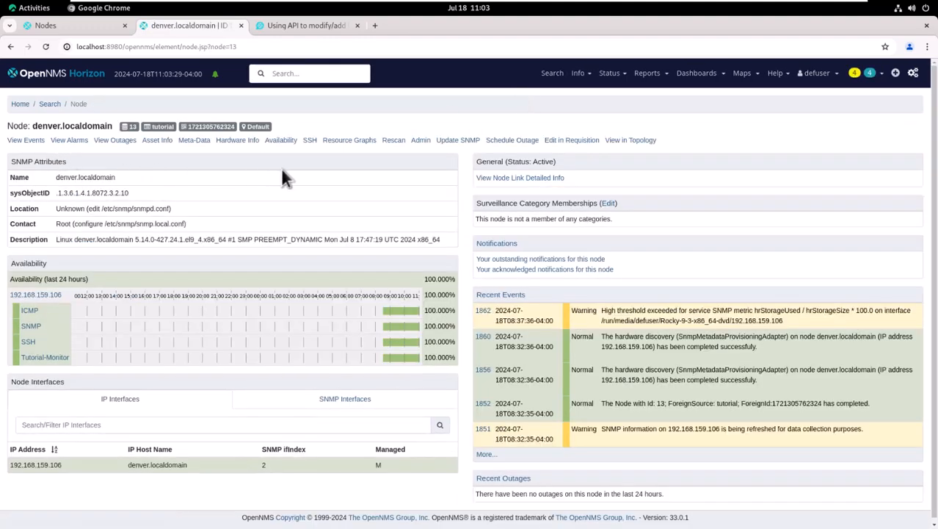
click(360, 141)
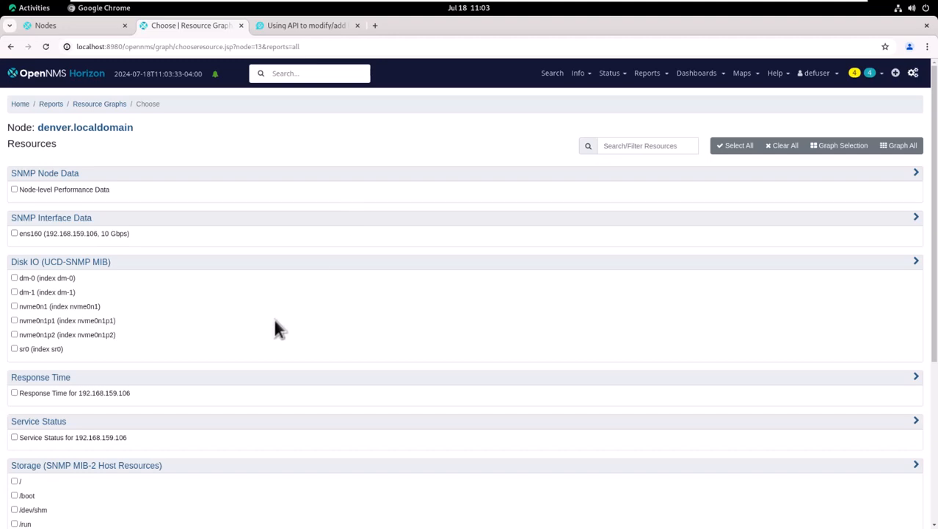
Select Tutorial resources 1 to 4 of denver.localdomain and graph the selection
scroll(274, 319, down, 4)
click(14, 442)
click(14, 457)
click(13, 471)
click(14, 485)
scroll(428, 341, up, 4)
click(848, 149)
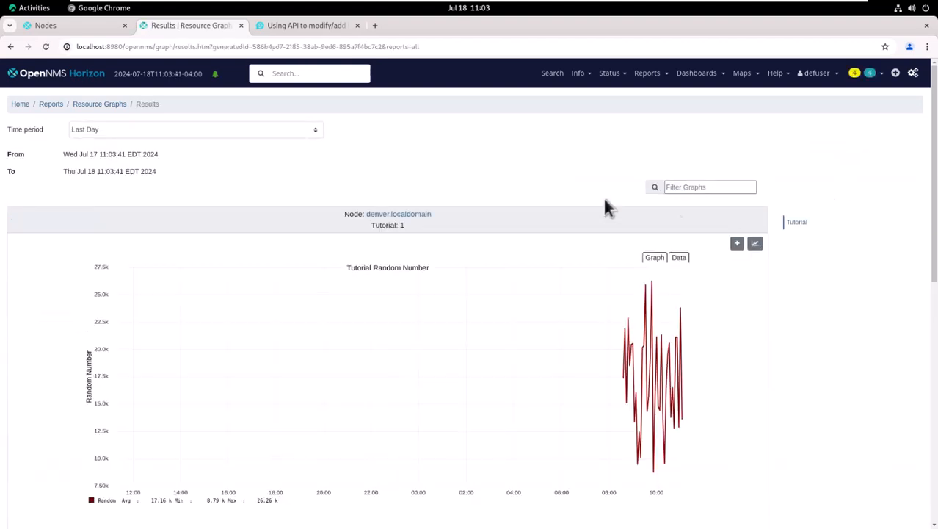
Set the denver.localdomain graphs' time period to Last 2 Hours and review all four Tutorial Random Number graphs
click(281, 133)
click(175, 150)
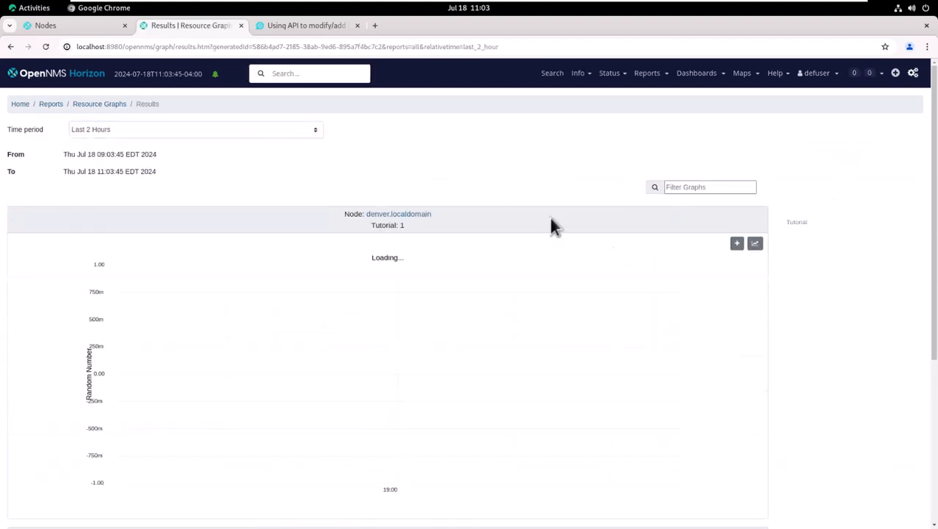
scroll(788, 278, down, 10)
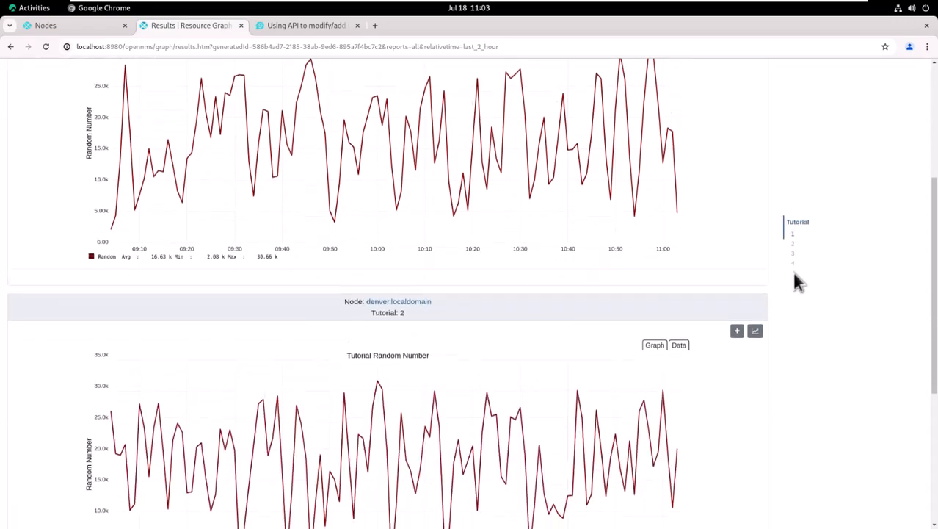
scroll(795, 273, down, 5)
scroll(794, 274, up, 15)
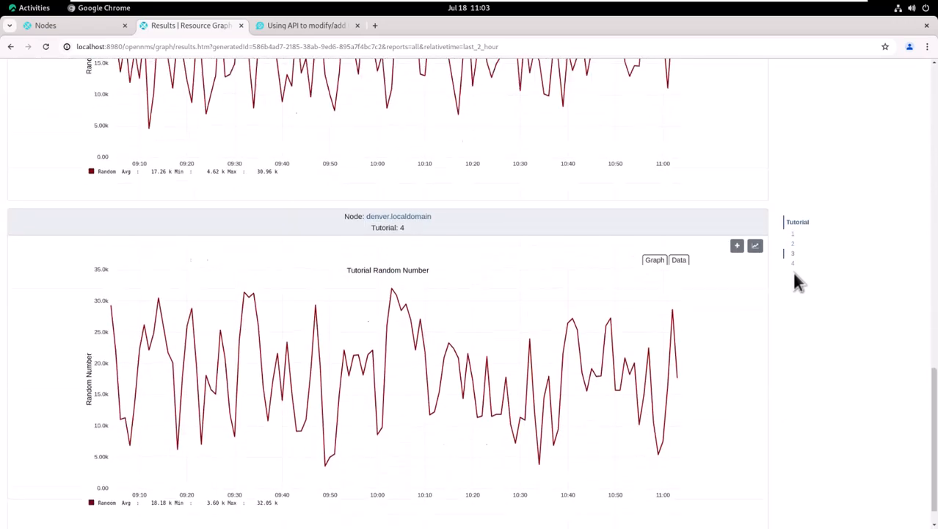
Open the resource graph selection for the node neworleans.localdomain from the node list
click(577, 72)
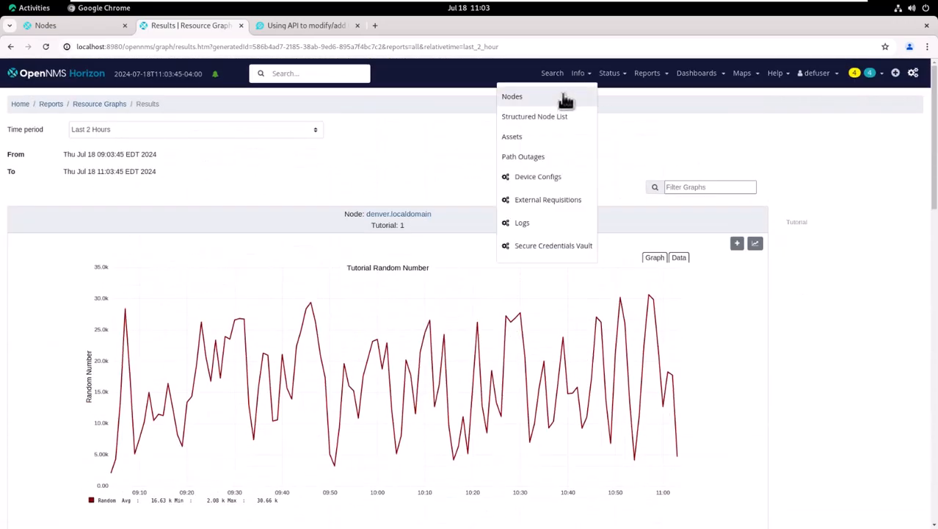
click(515, 98)
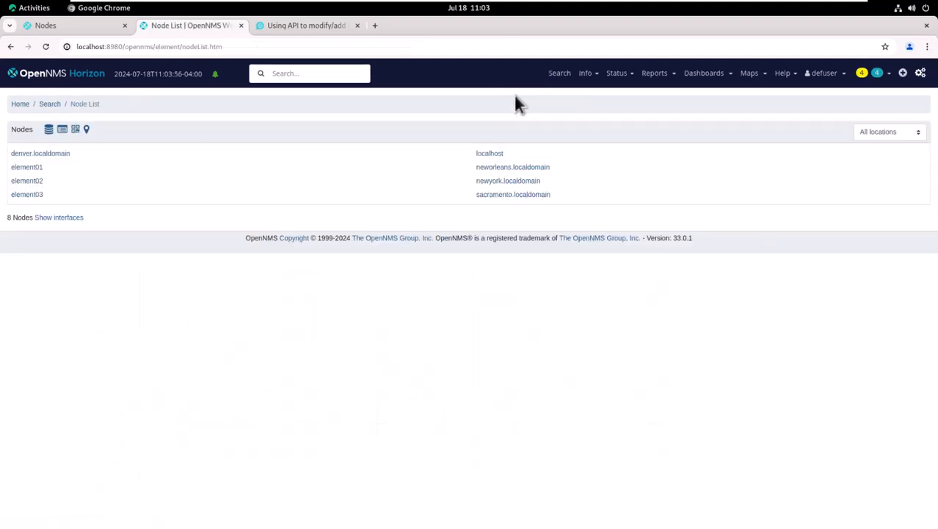
click(512, 167)
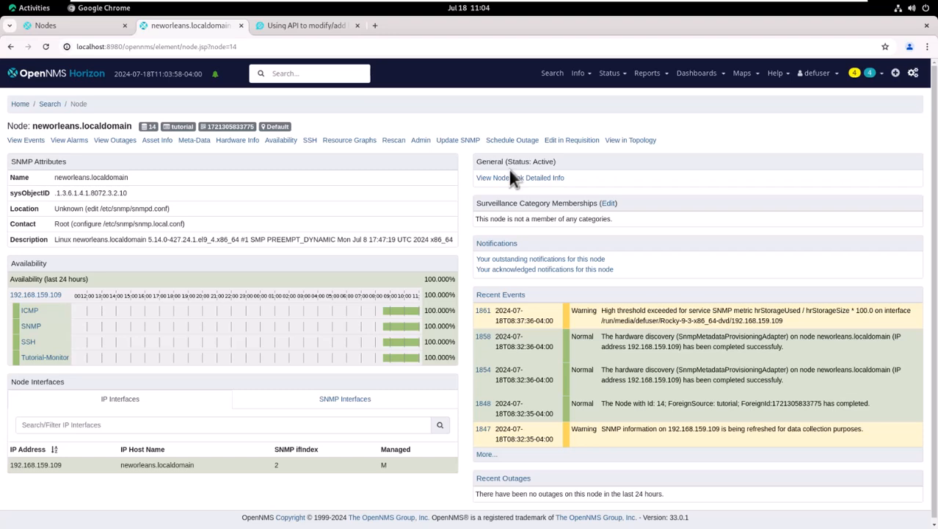
click(373, 144)
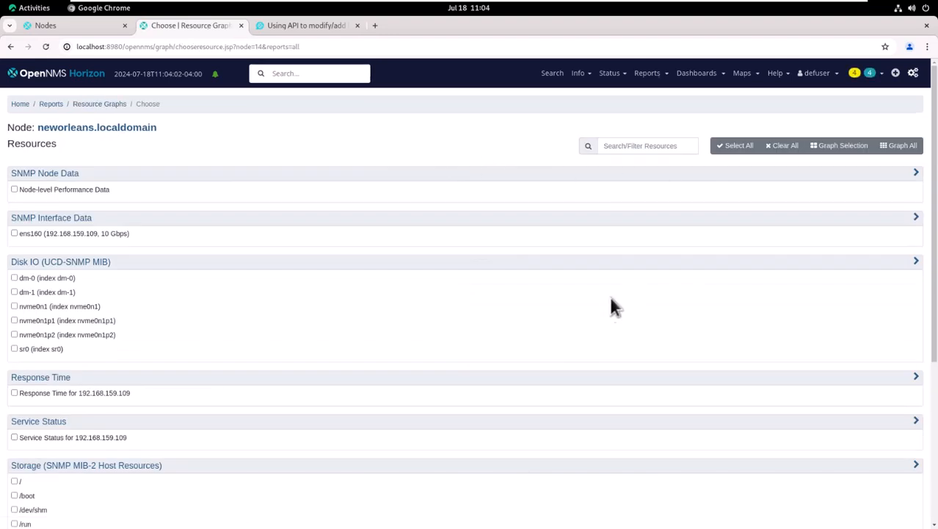
Select Tutorial resources 1 to 4 of neworleans.localdomain and graph the selection
scroll(37, 429, down, 5)
click(14, 470)
click(14, 485)
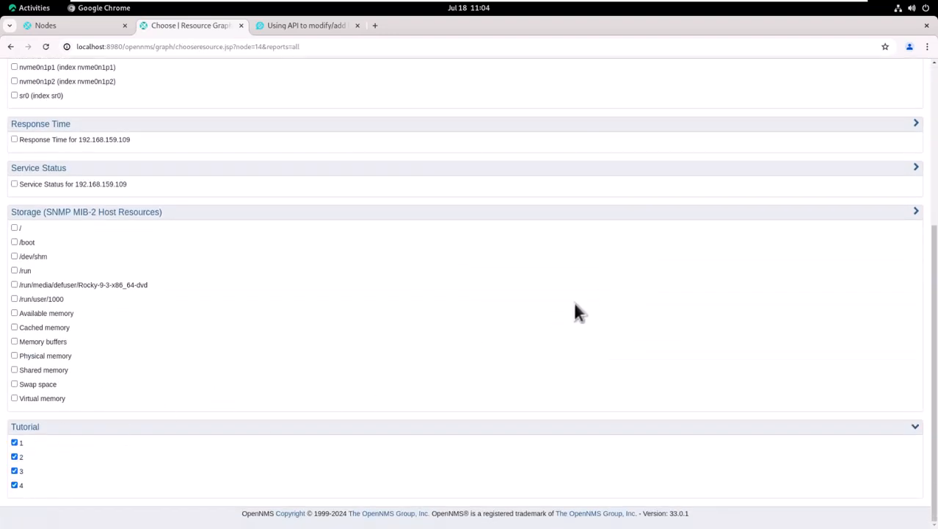
scroll(573, 299, up, 4)
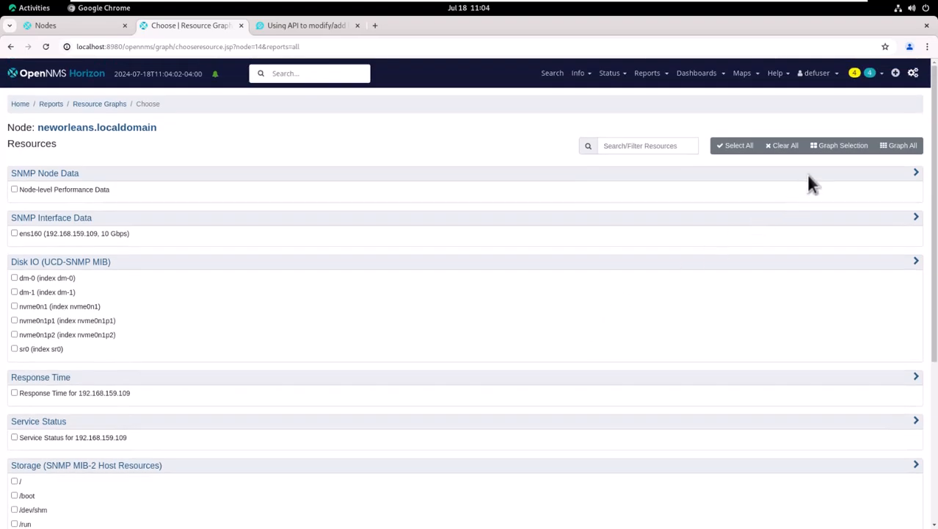
click(845, 147)
Set the neworleans.localdomain graphs' time period to Last 2 Hours and review the Tutorial Random Number graphs
click(201, 131)
click(133, 152)
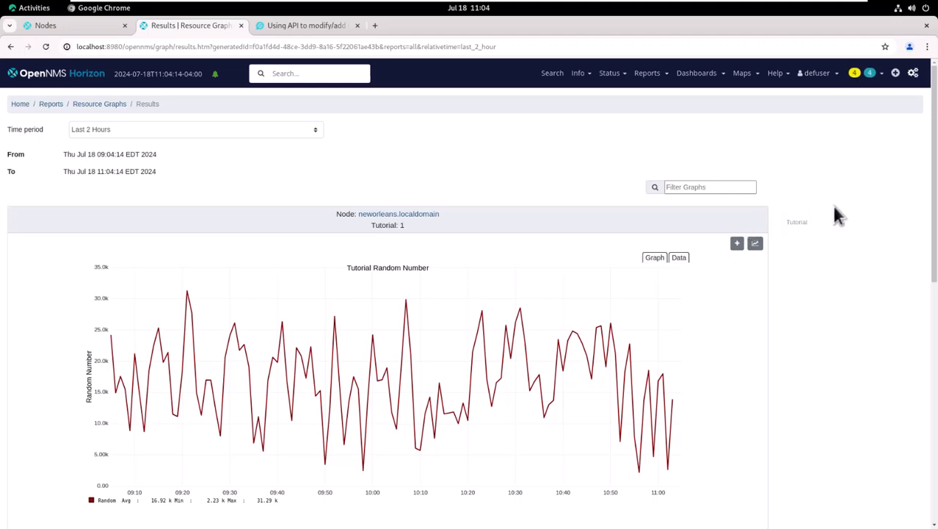
scroll(835, 209, down, 12)
scroll(835, 210, up, 12)
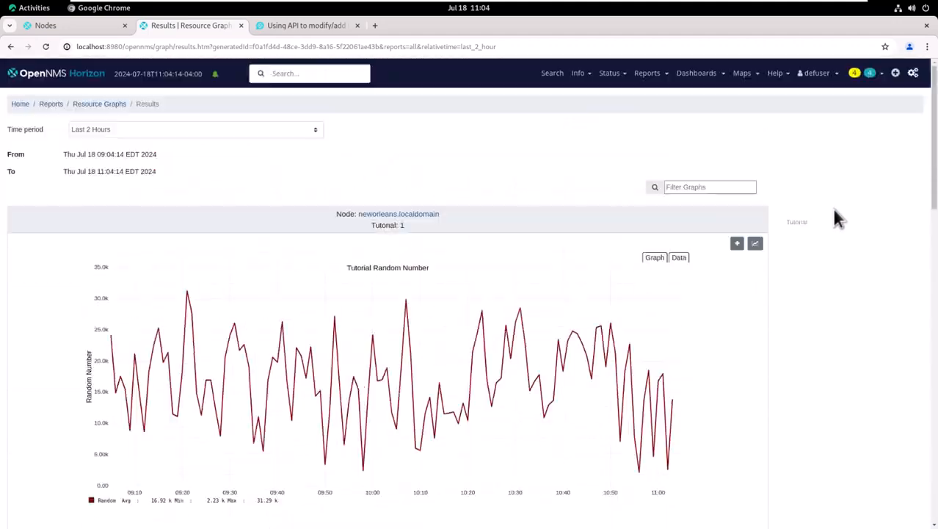
Open the resource graph selection for the node newyork.localdomain from the node list
click(578, 72)
click(510, 95)
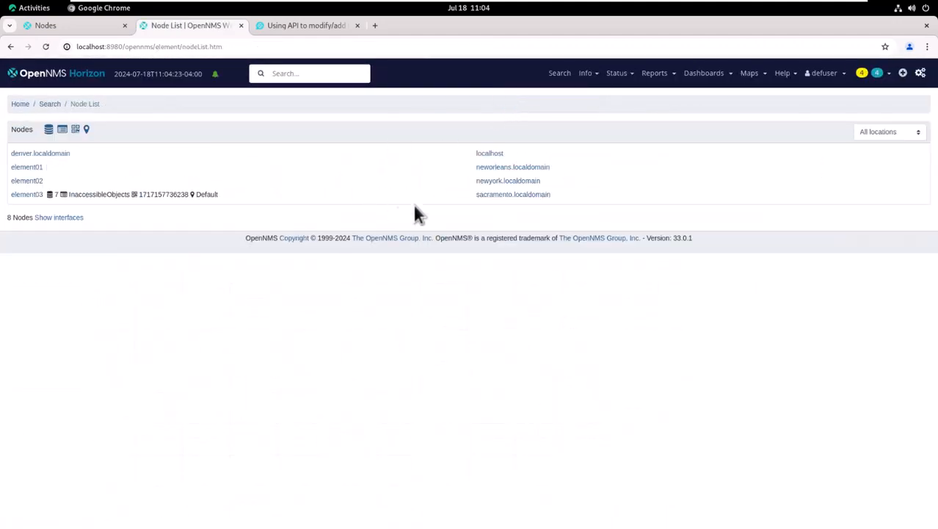
click(498, 181)
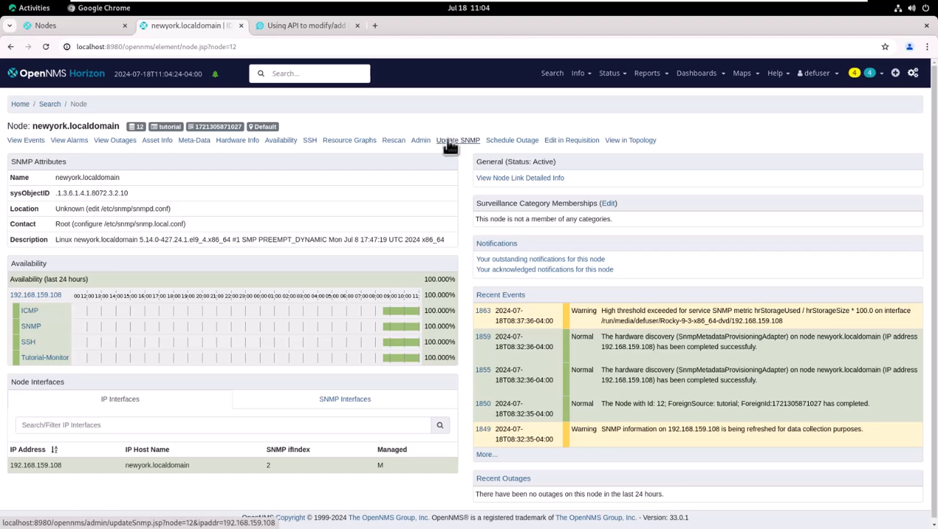
click(349, 140)
Select Tutorial resources 1 to 4 of newyork.localdomain and graph the selection
scroll(631, 210, down, 5)
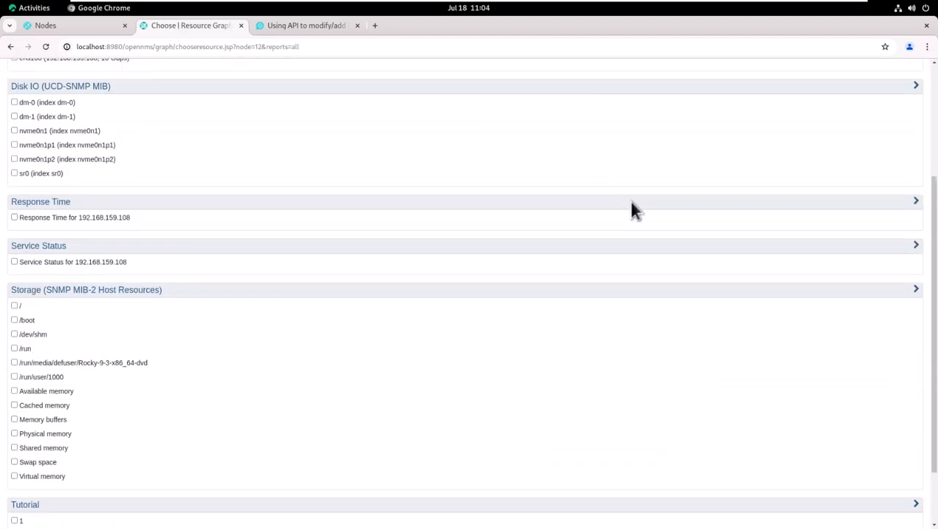
click(15, 442)
click(14, 456)
click(14, 471)
click(14, 484)
scroll(591, 307, up, 1)
scroll(586, 301, up, 5)
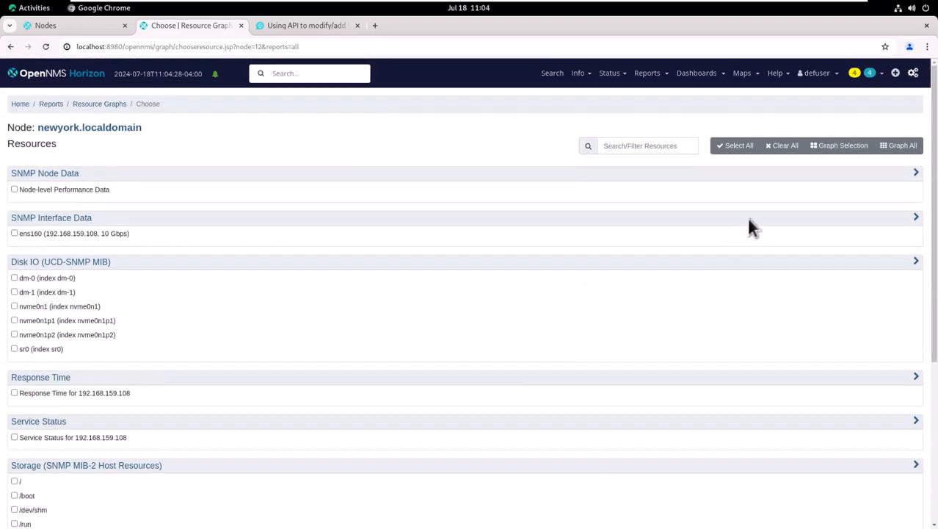
click(844, 146)
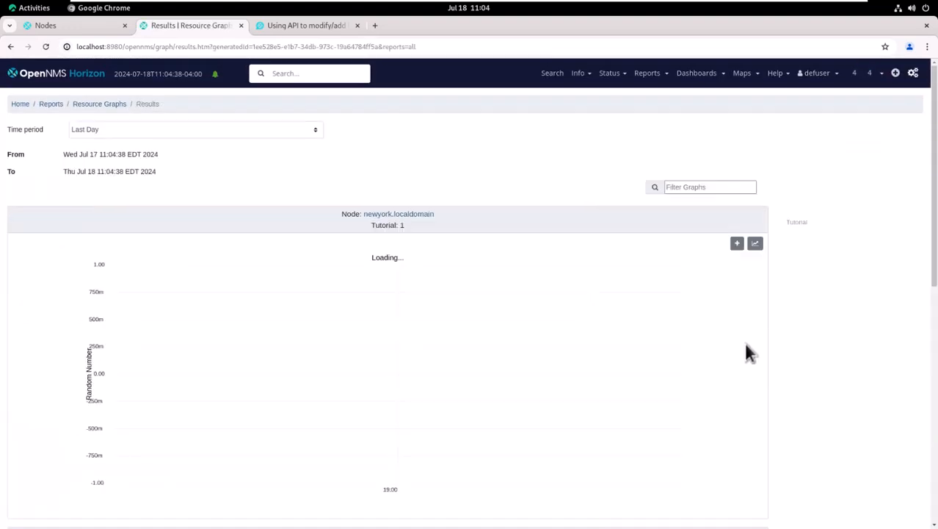
Set the newyork.localdomain graphs' time period to Last 2 Hours and review the Tutorial Random Number graphs
click(230, 138)
click(175, 148)
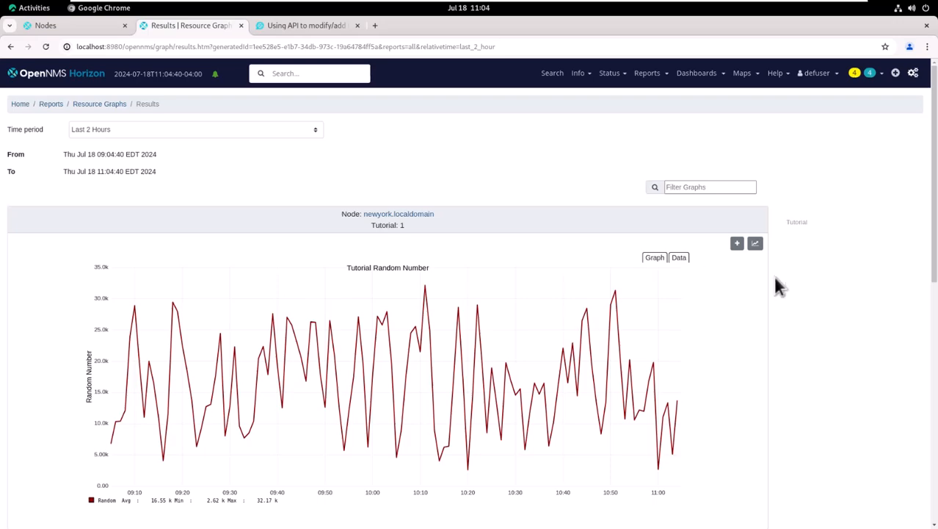
scroll(775, 279, down, 10)
scroll(777, 278, down, 4)
scroll(778, 277, up, 20)
Open the resource graph selection for the node sacramento.localdomain from the node list
click(578, 72)
click(571, 96)
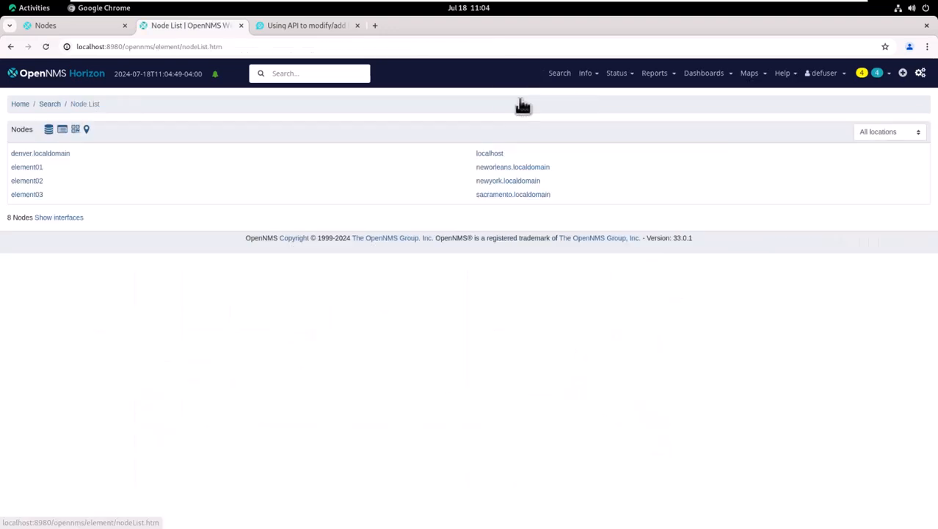
click(487, 195)
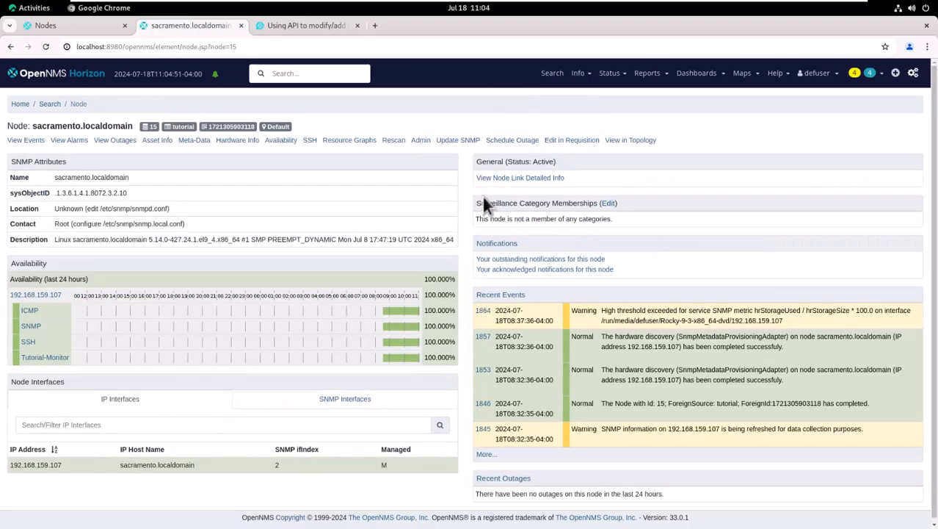
click(371, 141)
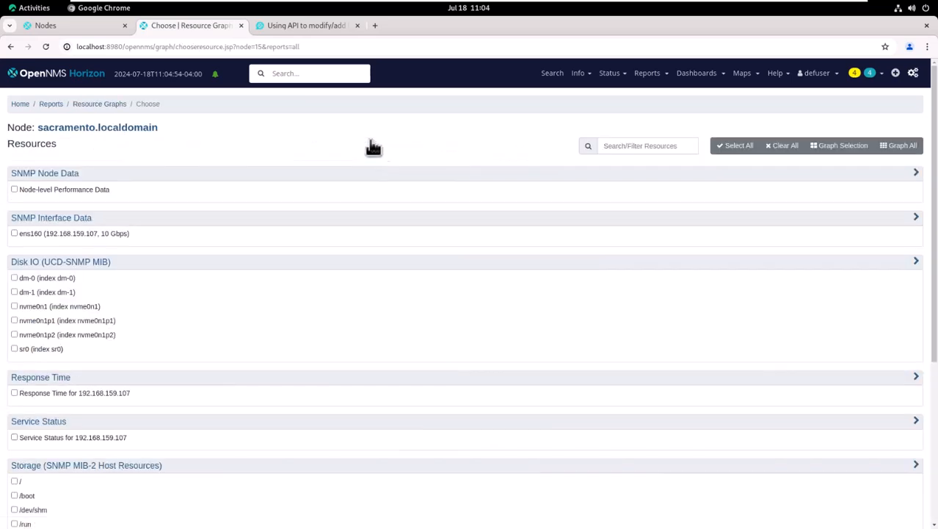
Select Tutorial resources 1 to 4 of sacramento.localdomain and graph the selection
scroll(560, 304, down, 5)
click(14, 443)
click(14, 457)
click(14, 471)
click(14, 485)
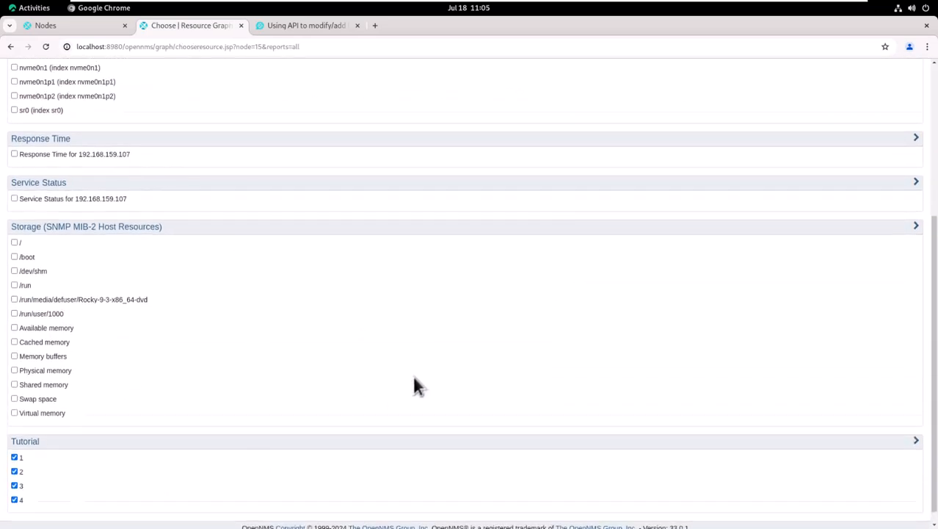
scroll(413, 378, up, 5)
click(843, 147)
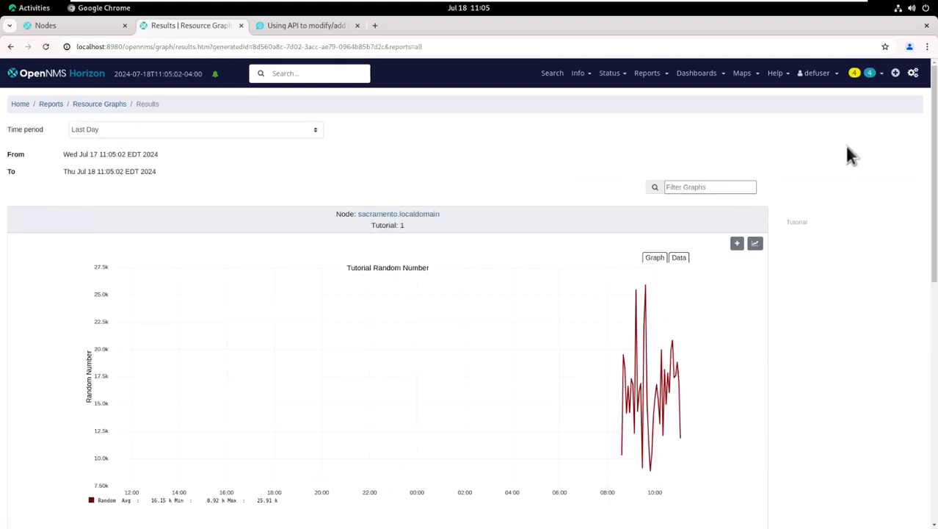
Set the sacramento.localdomain graphs' time period to Last 2 Hours and review the Tutorial Random Number graphs
click(224, 131)
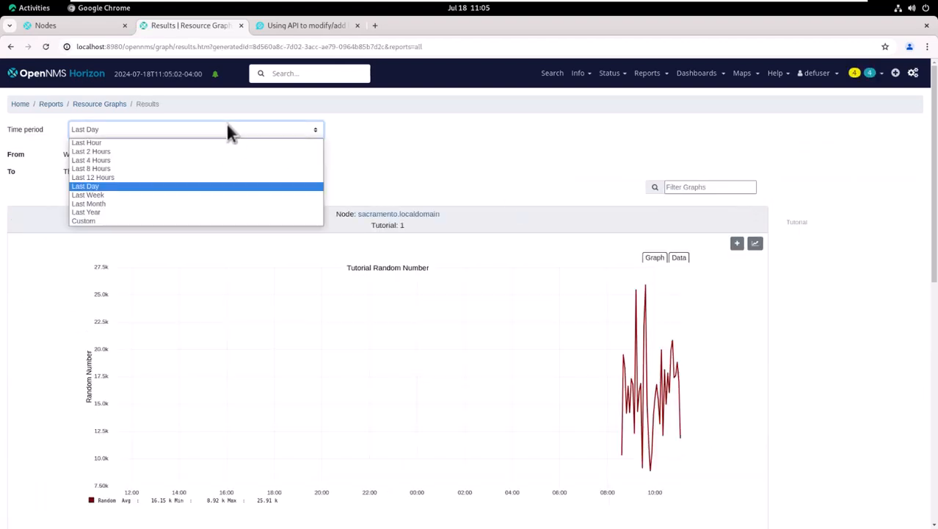
click(195, 154)
scroll(834, 268, down, 12)
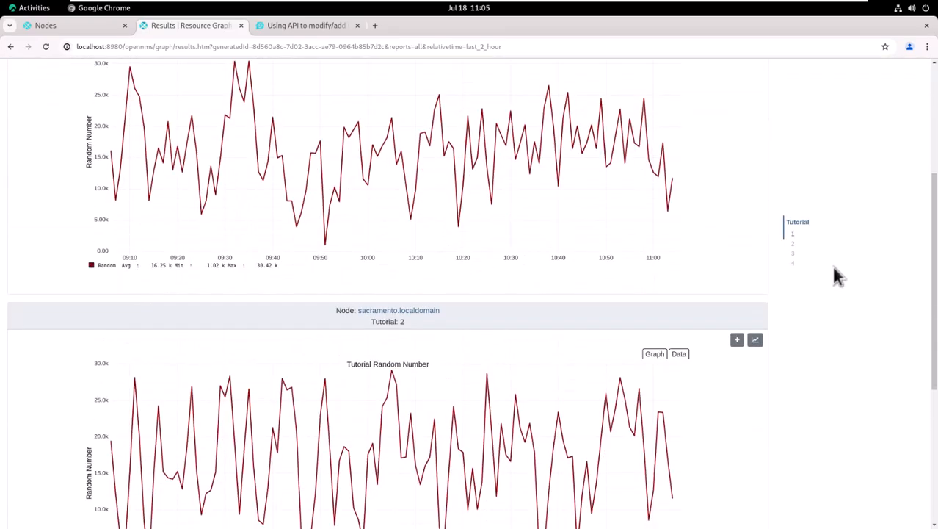